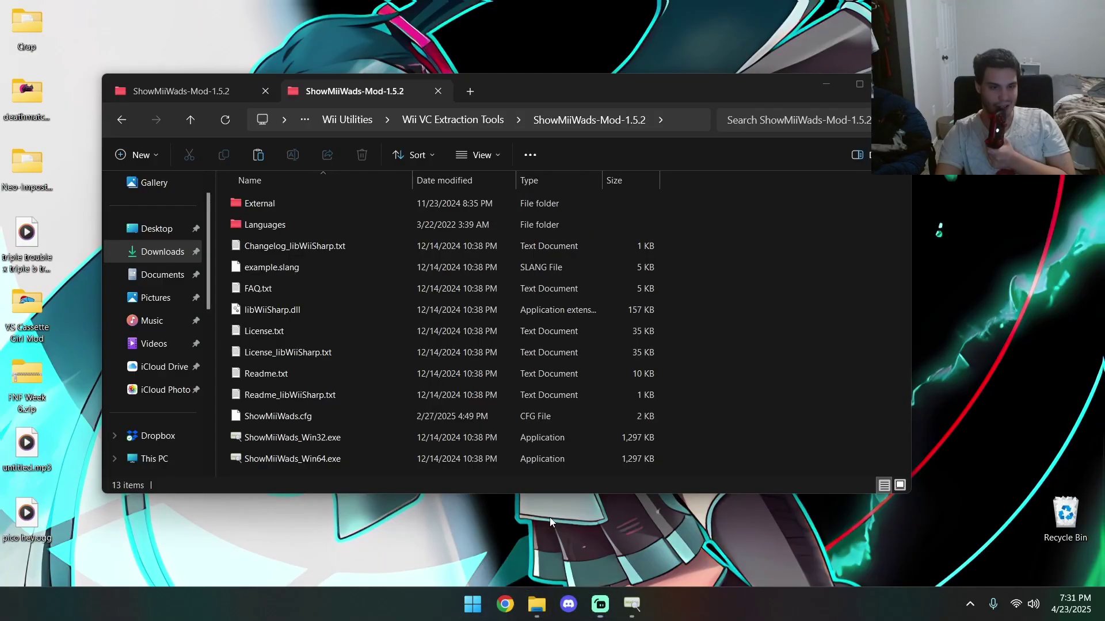
Step: Launch ShowMiiWads_Win64.exe from the ShowMiiWads-Mod-1.5.2 folder
left_click(550, 517)
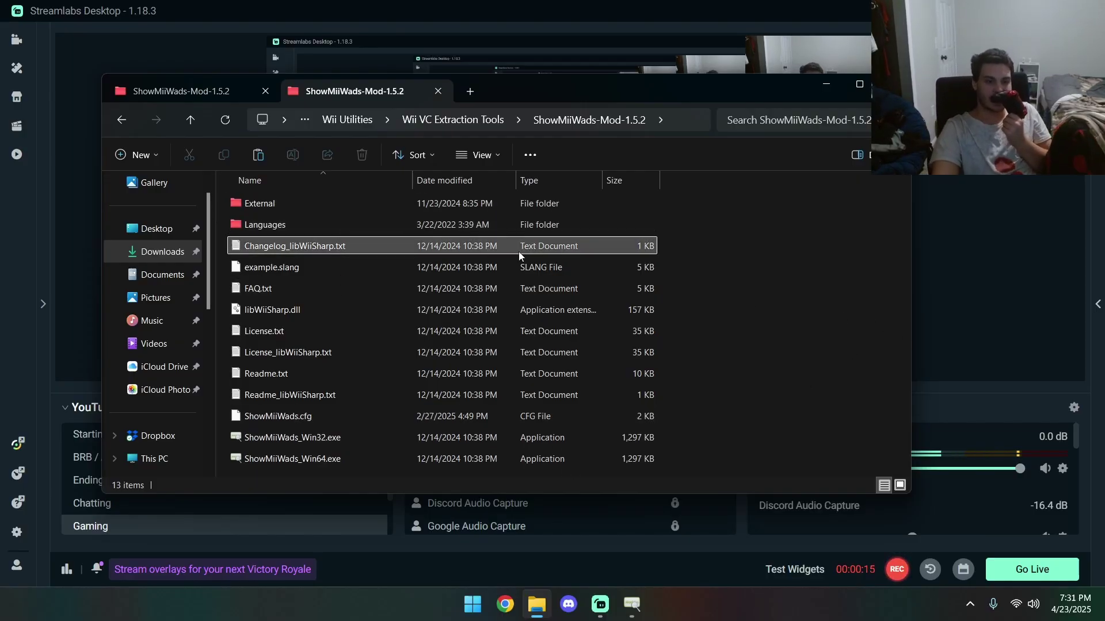
double_click(324, 454)
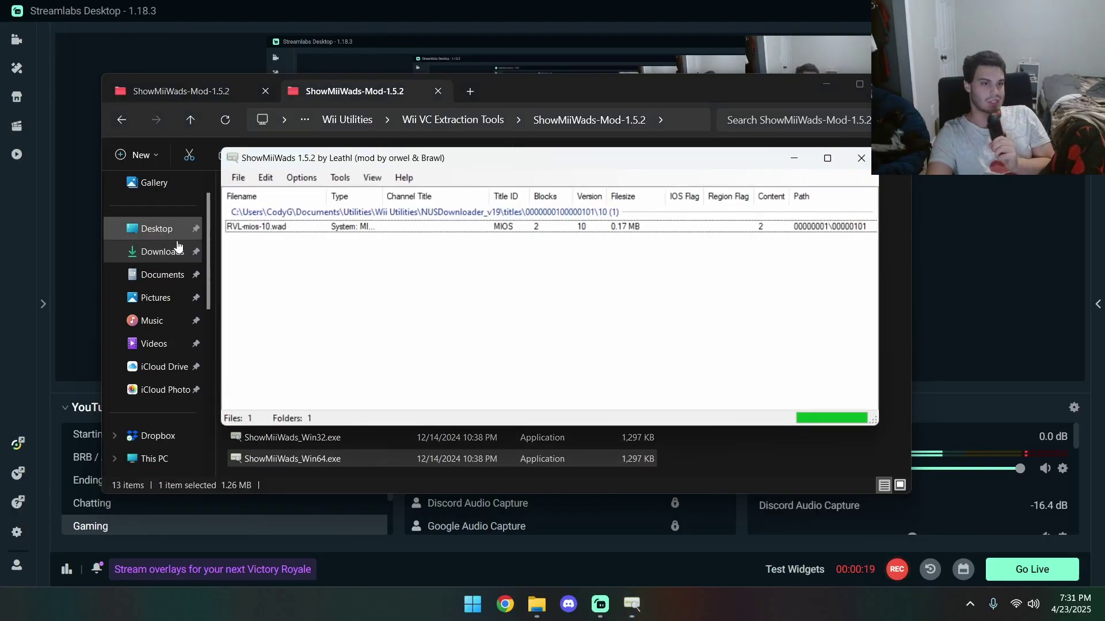
left_click(726, 432)
Step: Open the Downloads folder in File Explorer and select the Paper Mario v1 and Super Mario 64 v0 WAD files
left_click(141, 254)
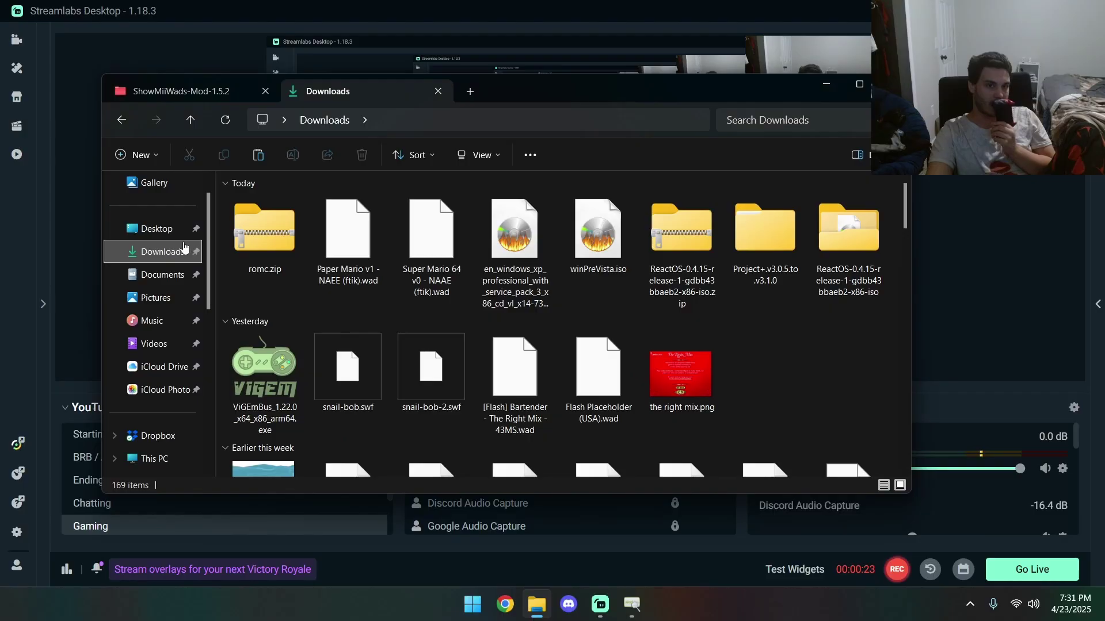
left_click_drag(341, 295, 447, 236)
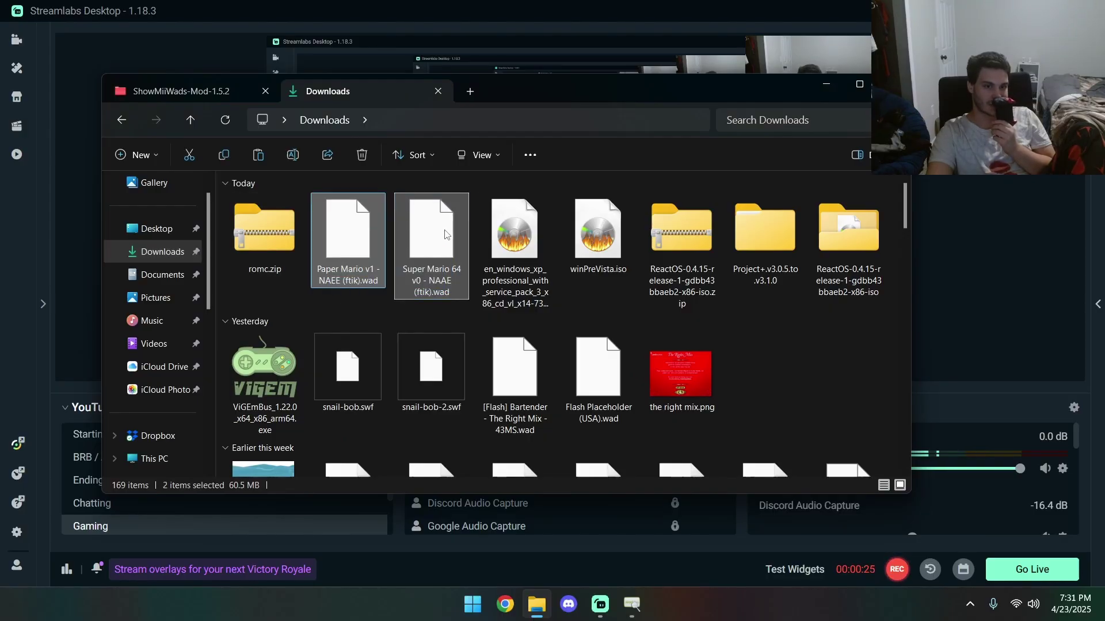
Step: Close the extra ShowMiiWads window and bring the remaining ShowMiiWads window to the front
mouse_move(632, 604)
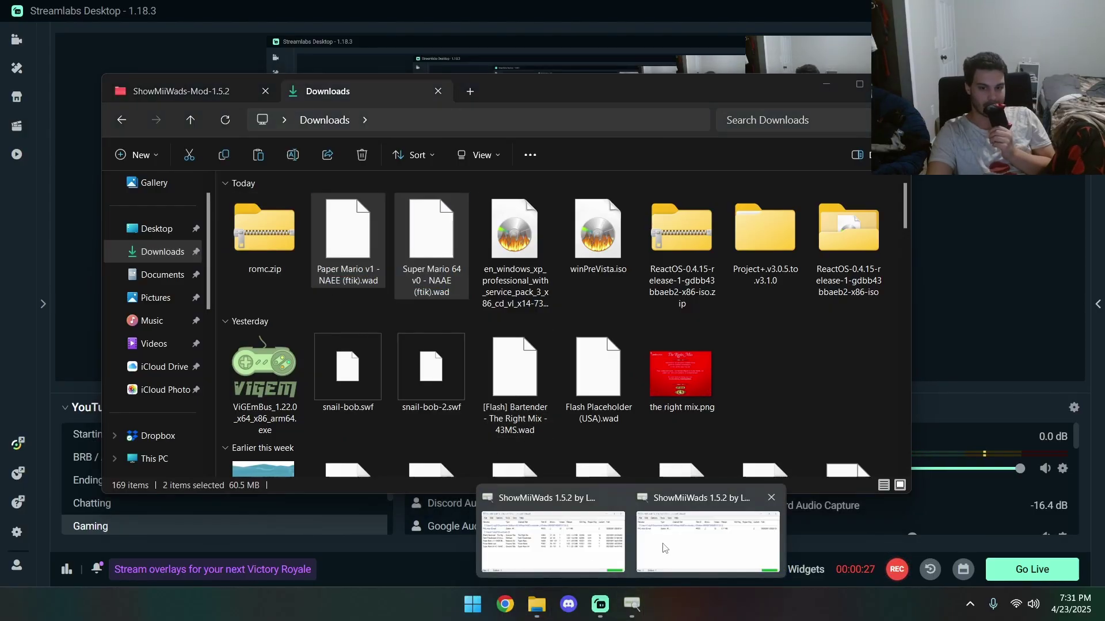
left_click(615, 498)
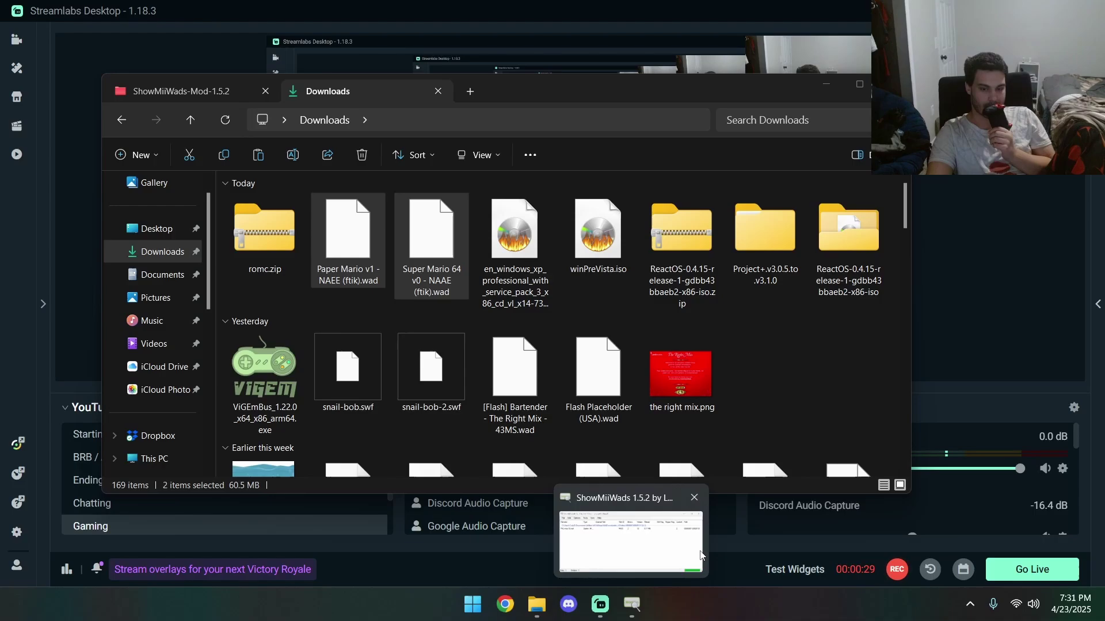
left_click(633, 538)
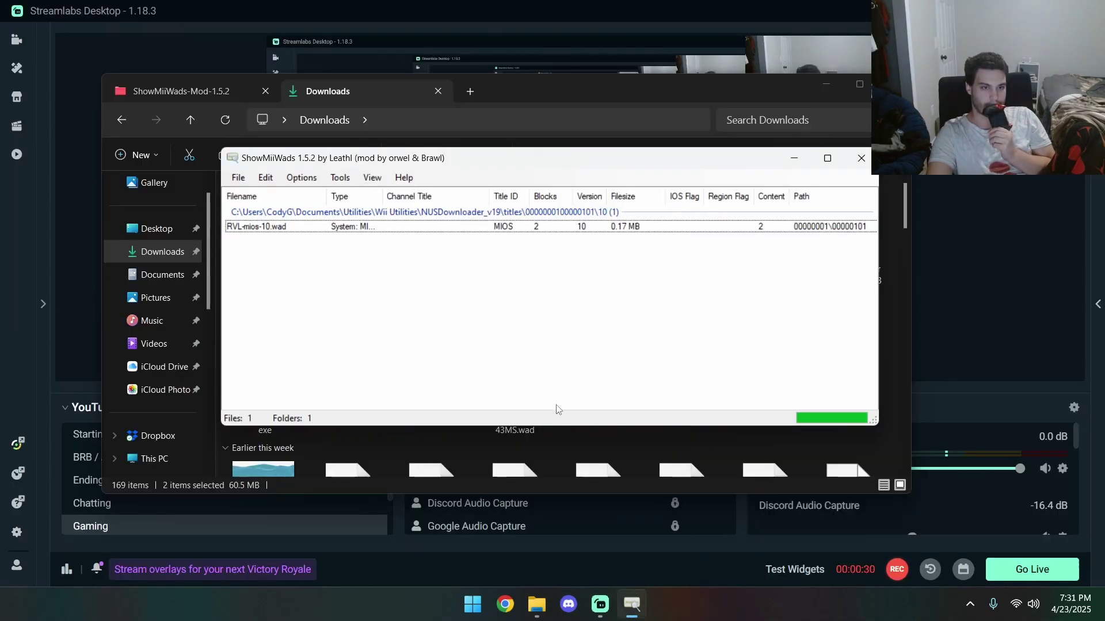
left_click(900, 347)
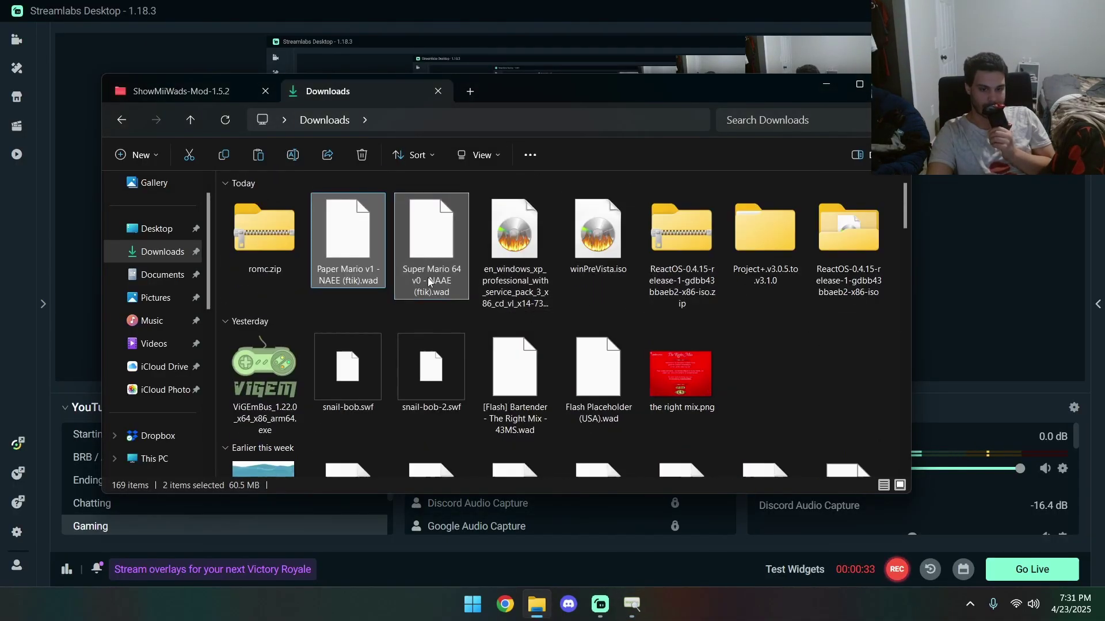
left_click(641, 612)
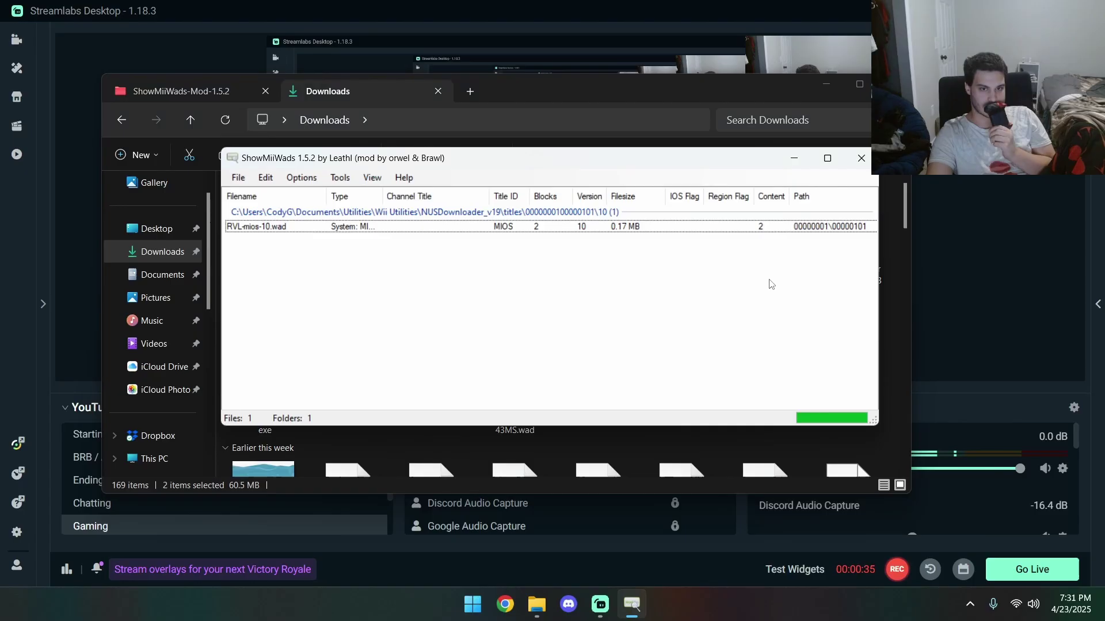
Step: Add the Downloads folder to the ShowMiiWads list so its WAD files are loaded
left_click(230, 178)
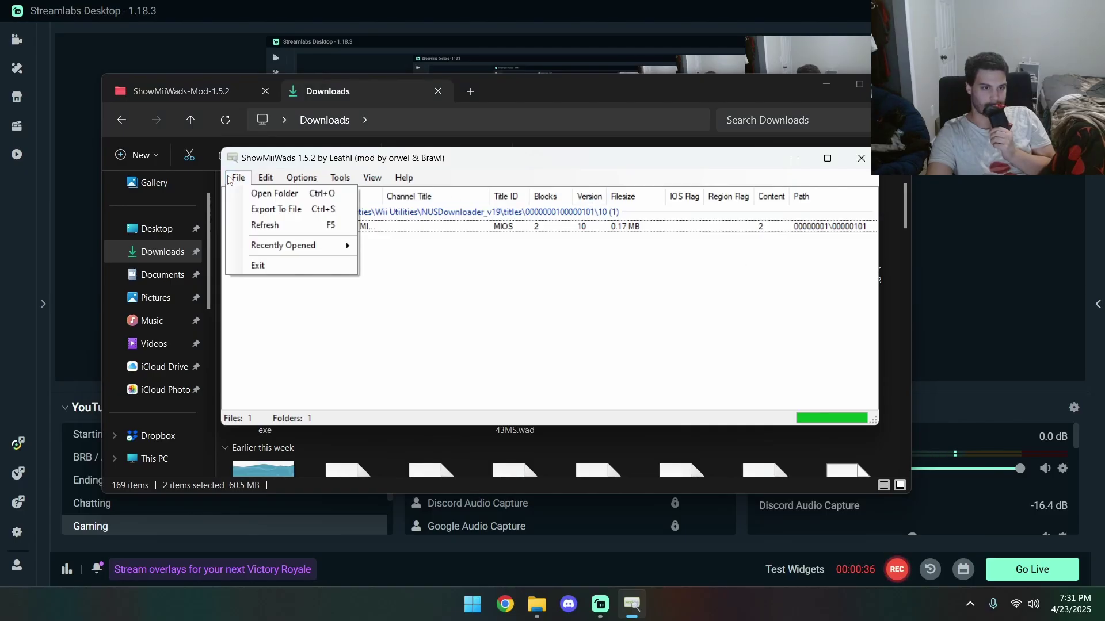
left_click(279, 194)
double_click(496, 321)
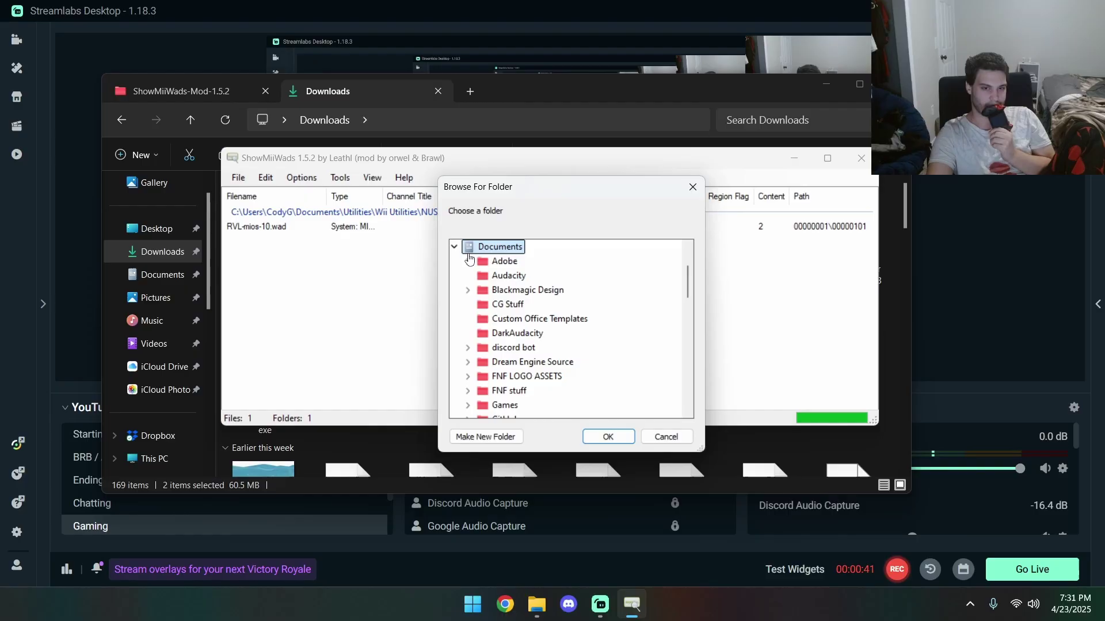
scroll(494, 342, "down", 18)
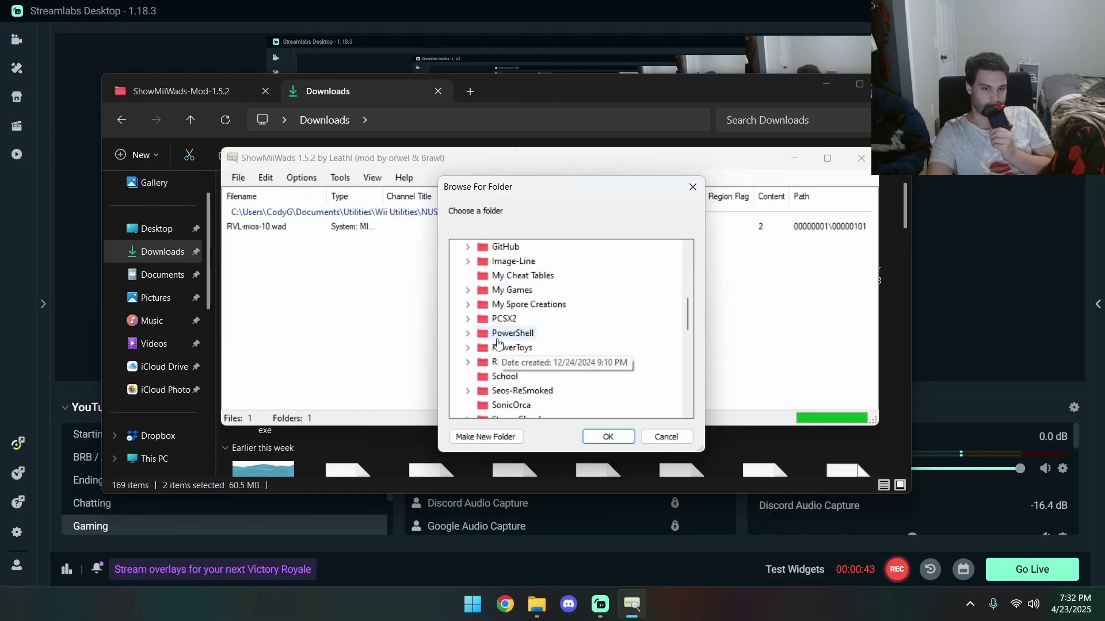
scroll(504, 330, "up", 3)
double_click(504, 330)
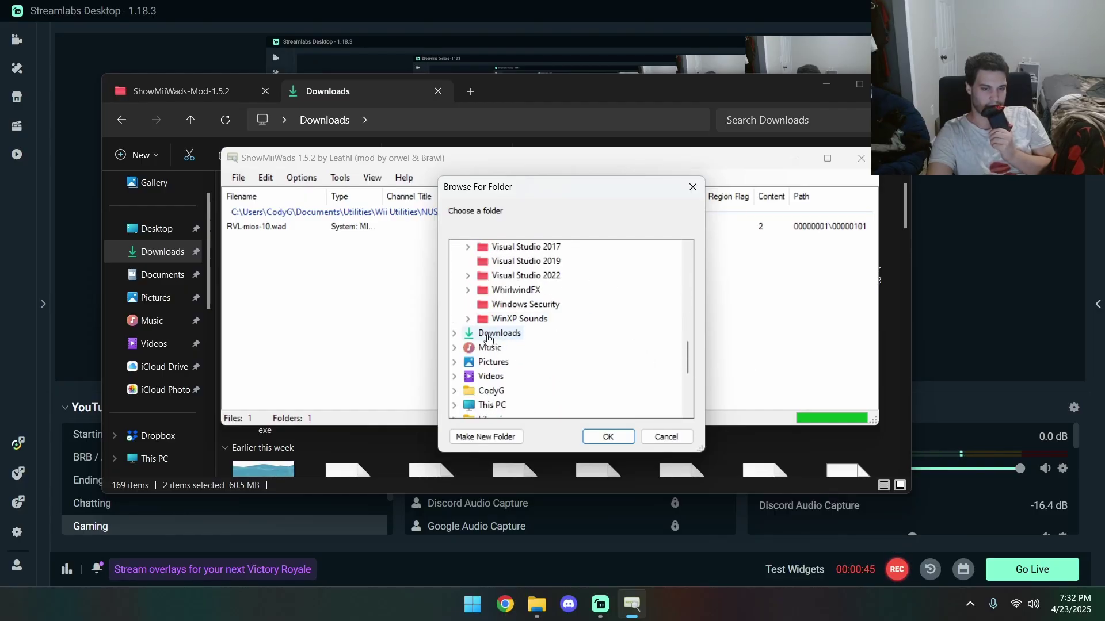
left_click(607, 438)
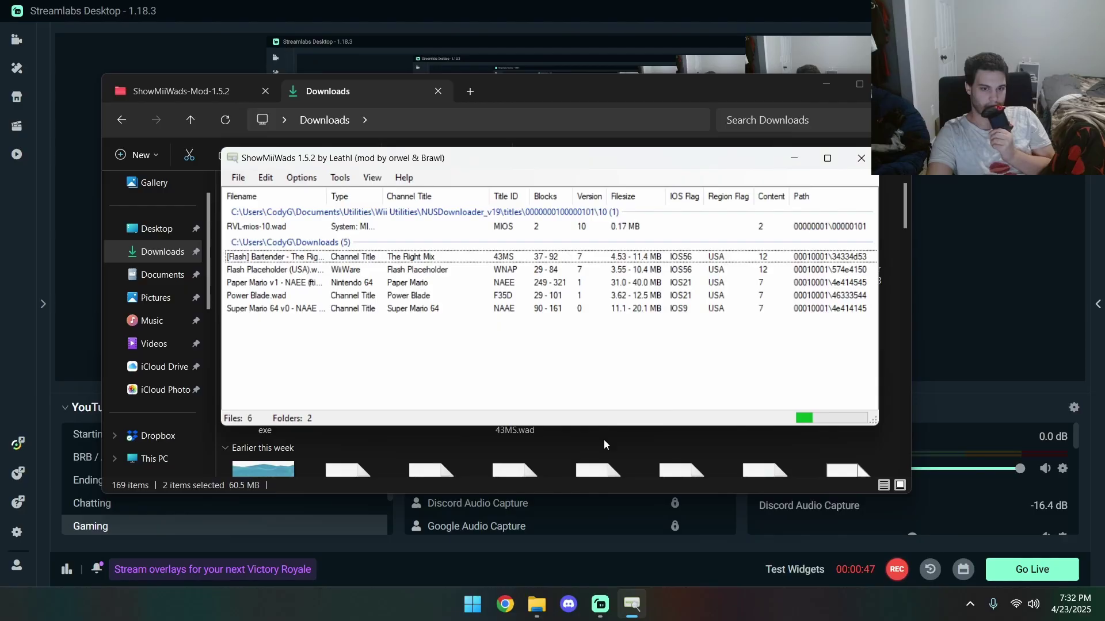
Step: Extract the Paper Mario v1 and Super Mario 64 v0 WADs together to folders, accepting the default destination
left_click_drag(263, 329, 306, 348)
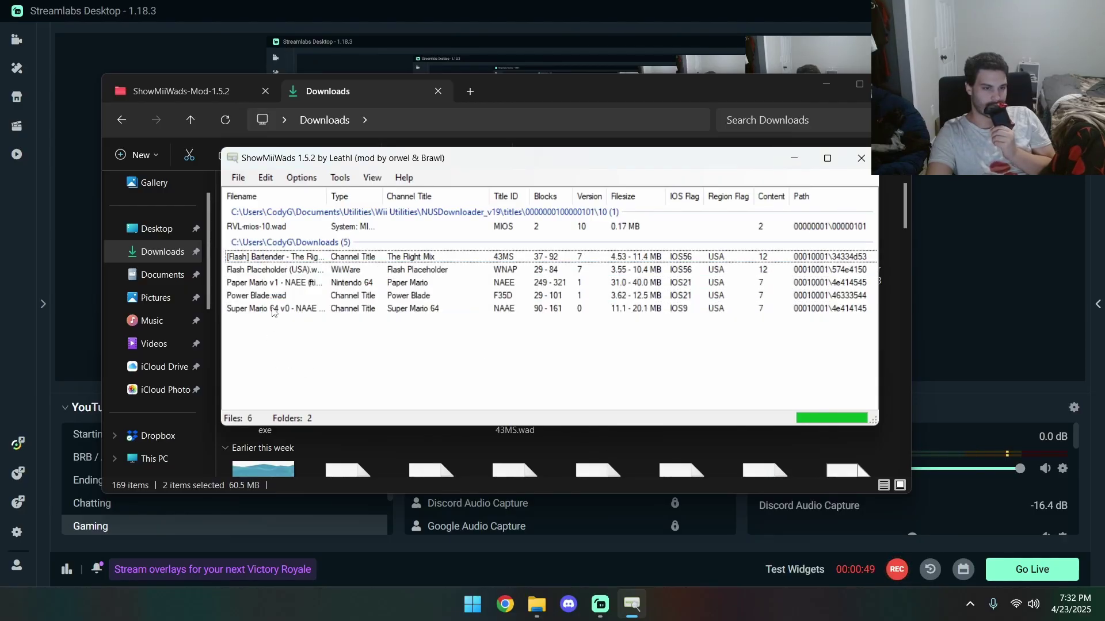
left_click(264, 285)
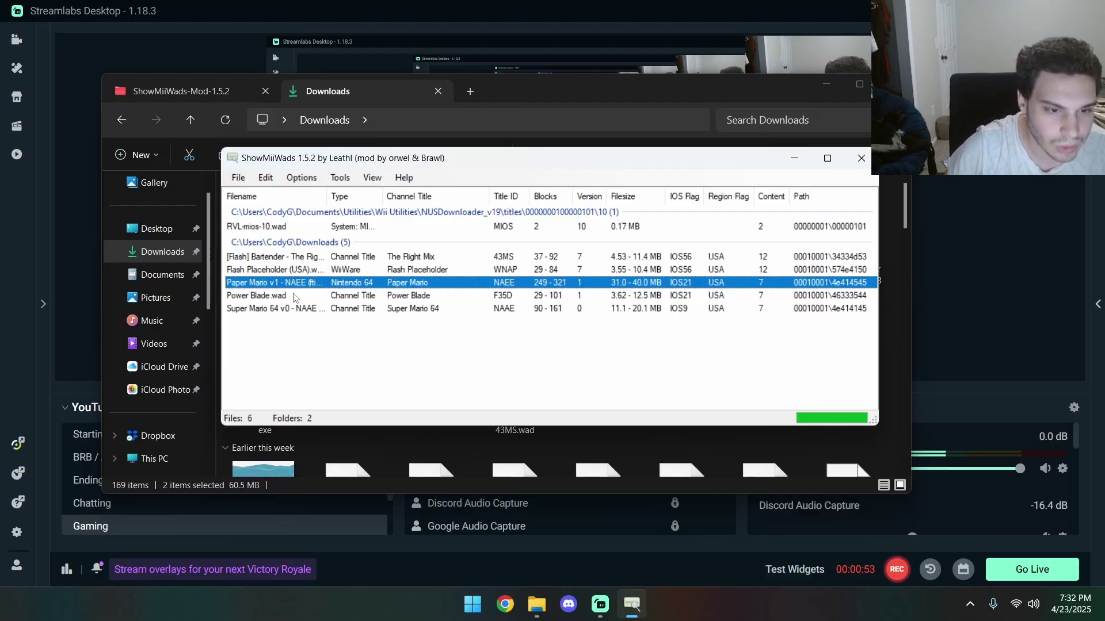
left_click(293, 309, "ctrl")
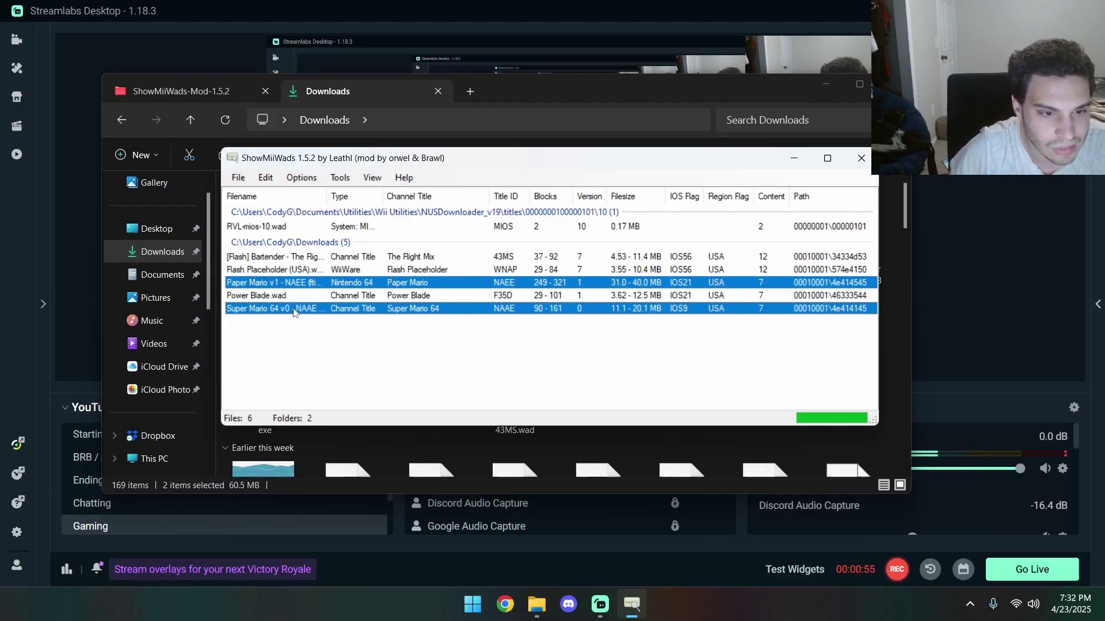
right_click(293, 312)
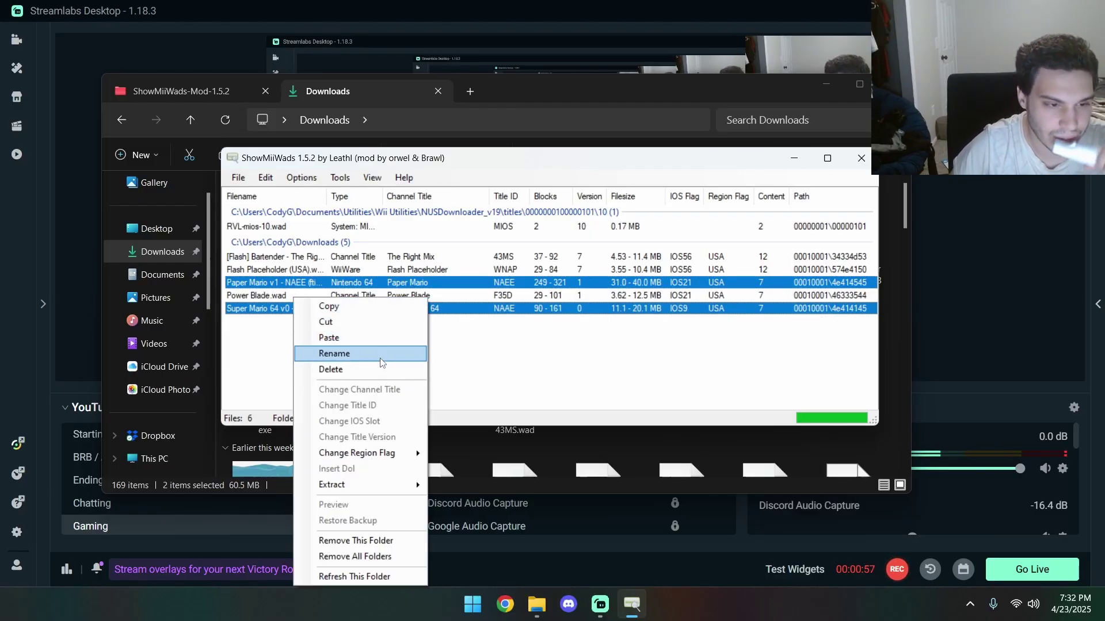
mouse_move(368, 483)
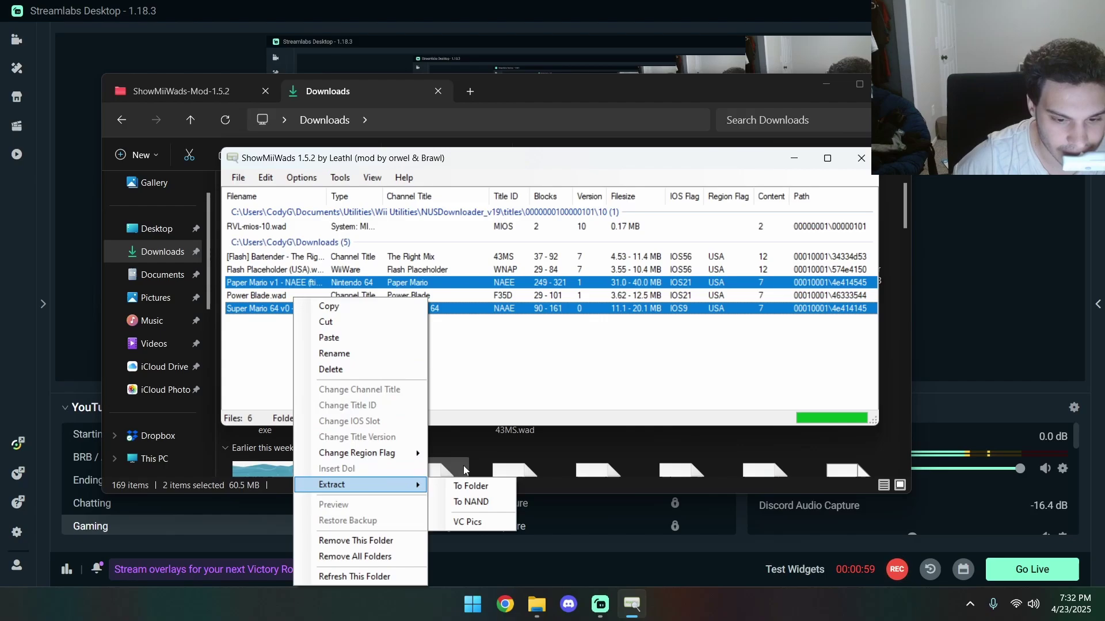
left_click(470, 491)
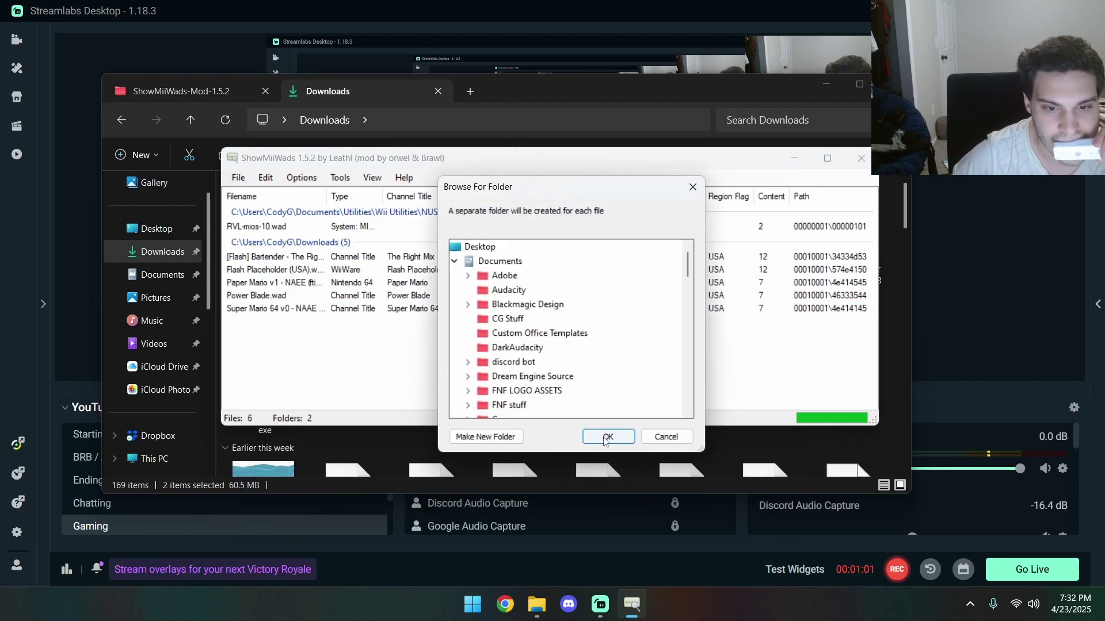
left_click(607, 438)
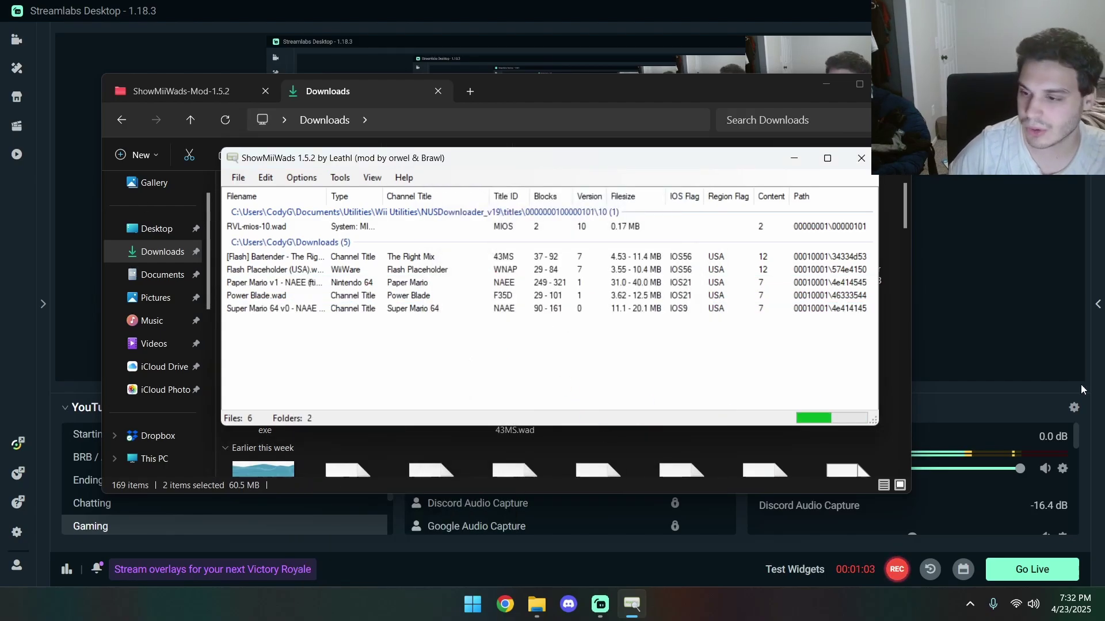
Step: Unpack the U8 archive 00000005.app from the extracted Paper Mario v1 - NAEE (ftik) folder to the default destination
left_click(1013, 305)
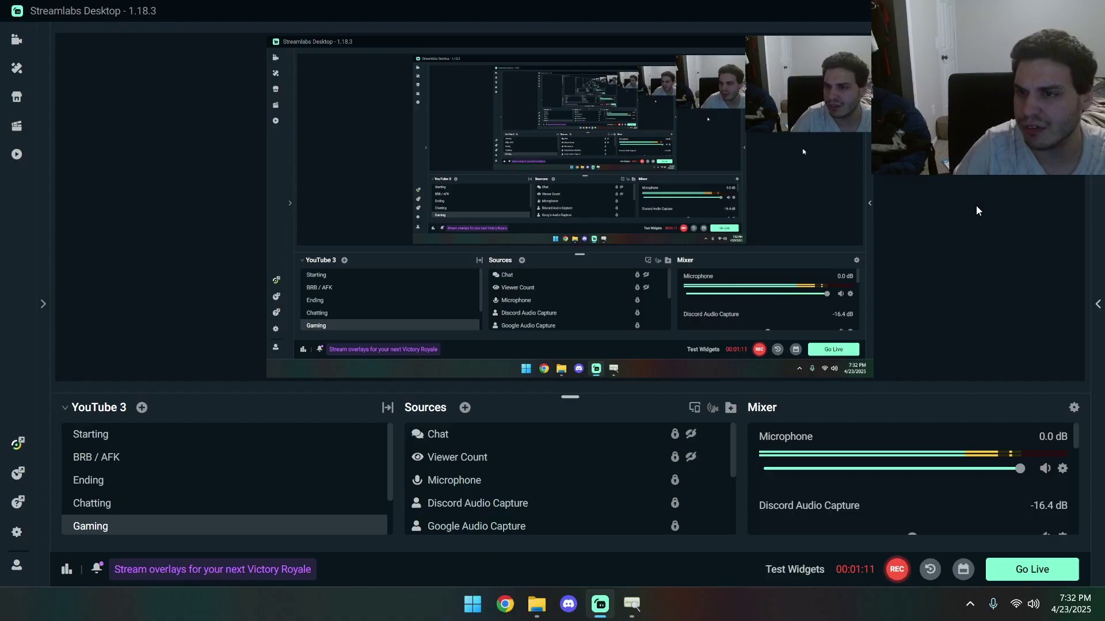
left_click(536, 604)
left_click(631, 604)
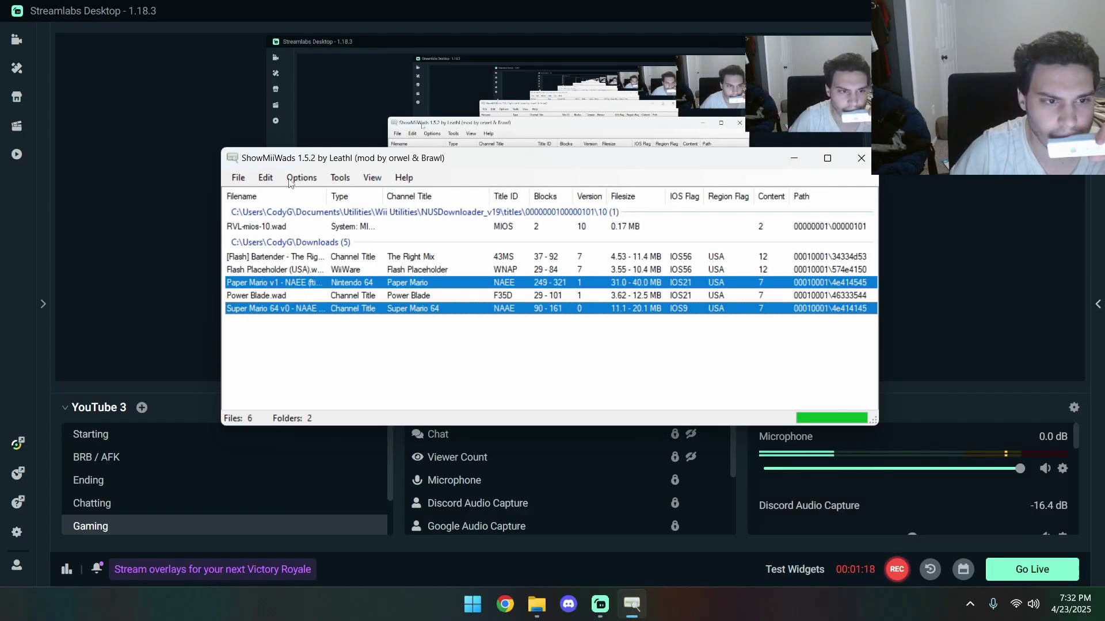
left_click(340, 178)
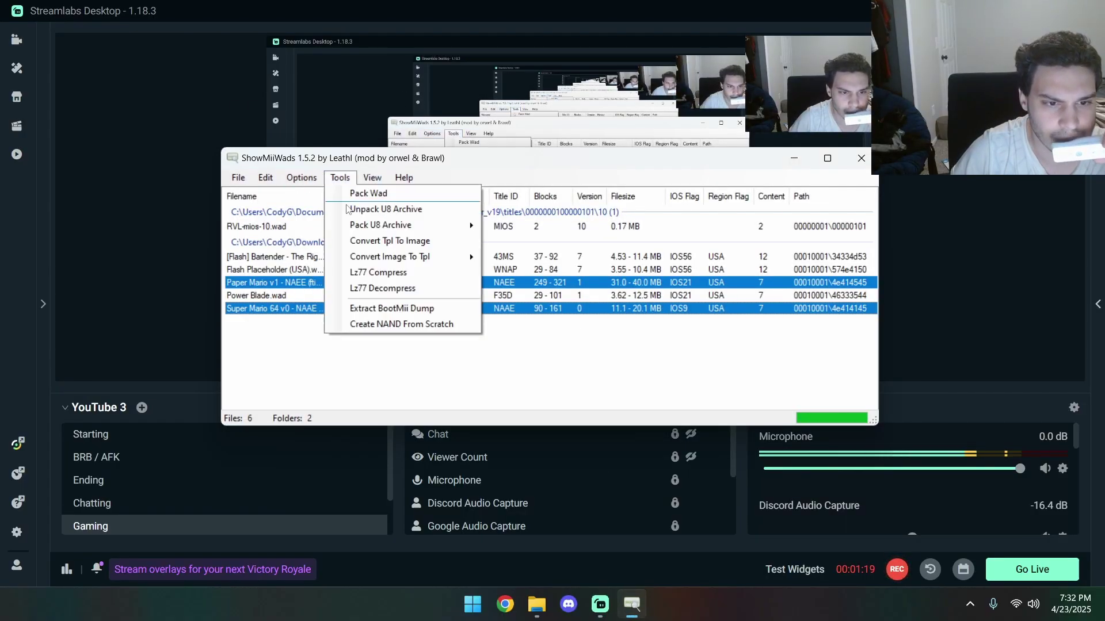
left_click(394, 211)
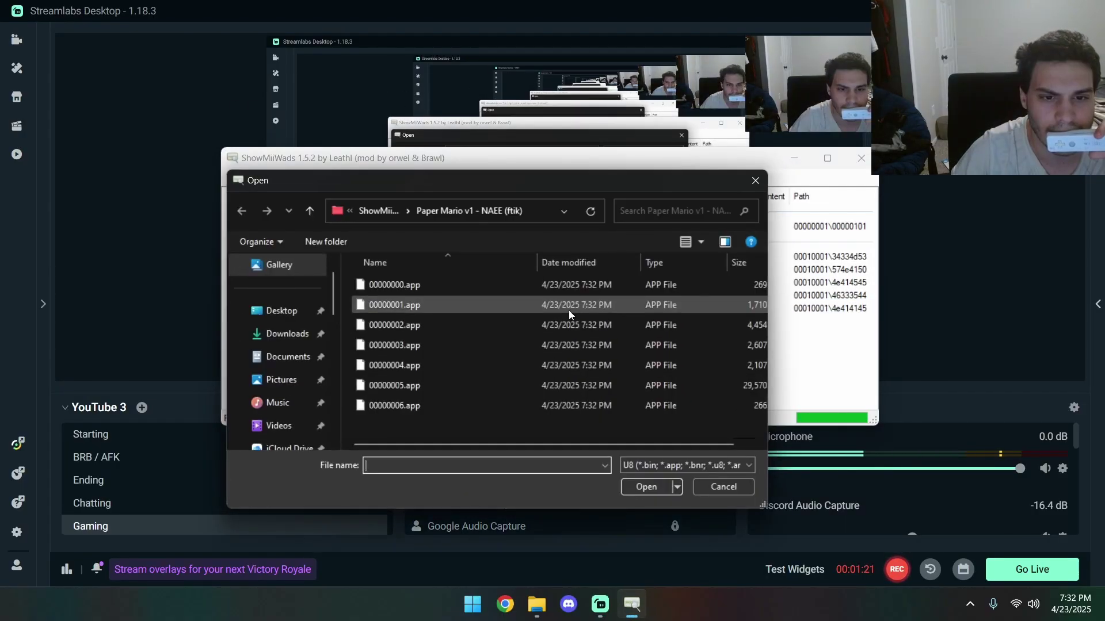
double_click(433, 382)
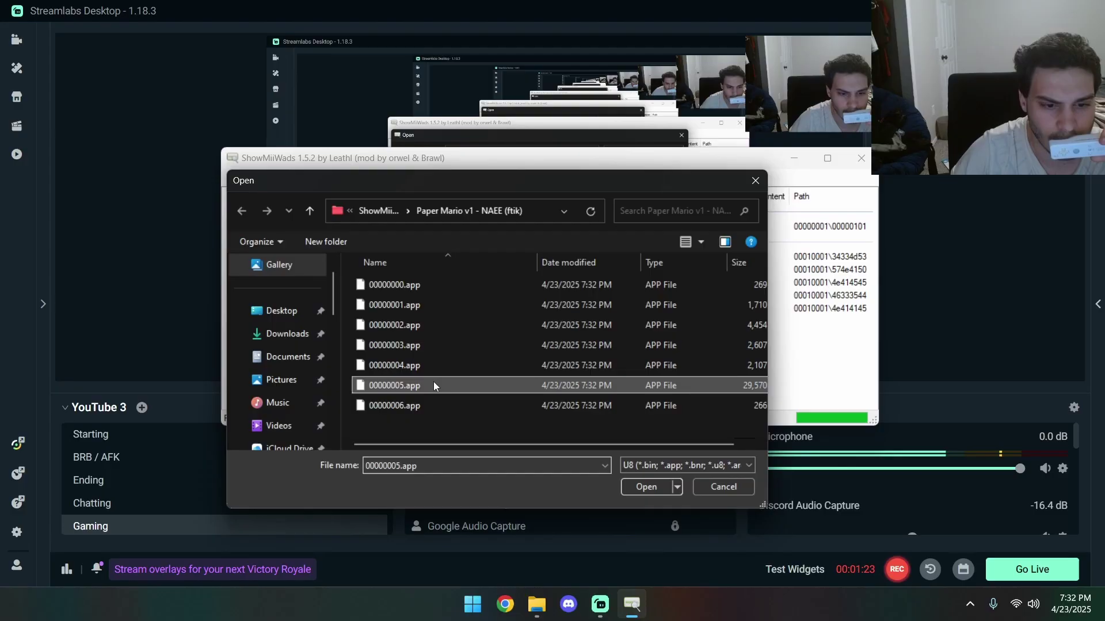
left_click(608, 439)
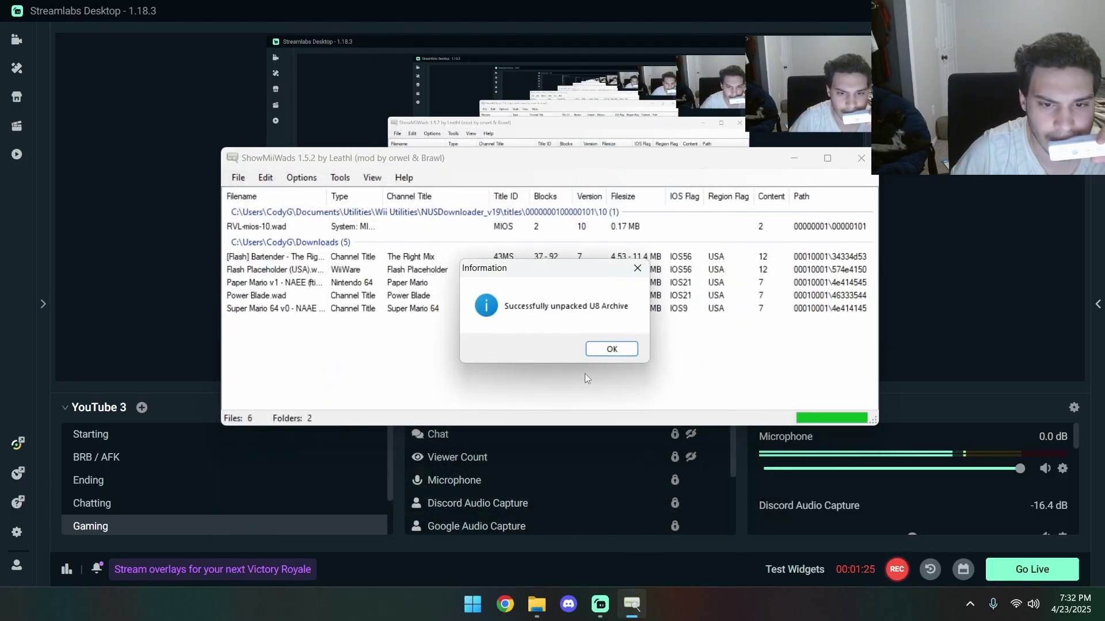
left_click(608, 351)
Step: Unpack the U8 archive 00000005.app from the extracted Super Mario 64 v0 - NAAE (ftik) folder to the default destination
left_click(337, 180)
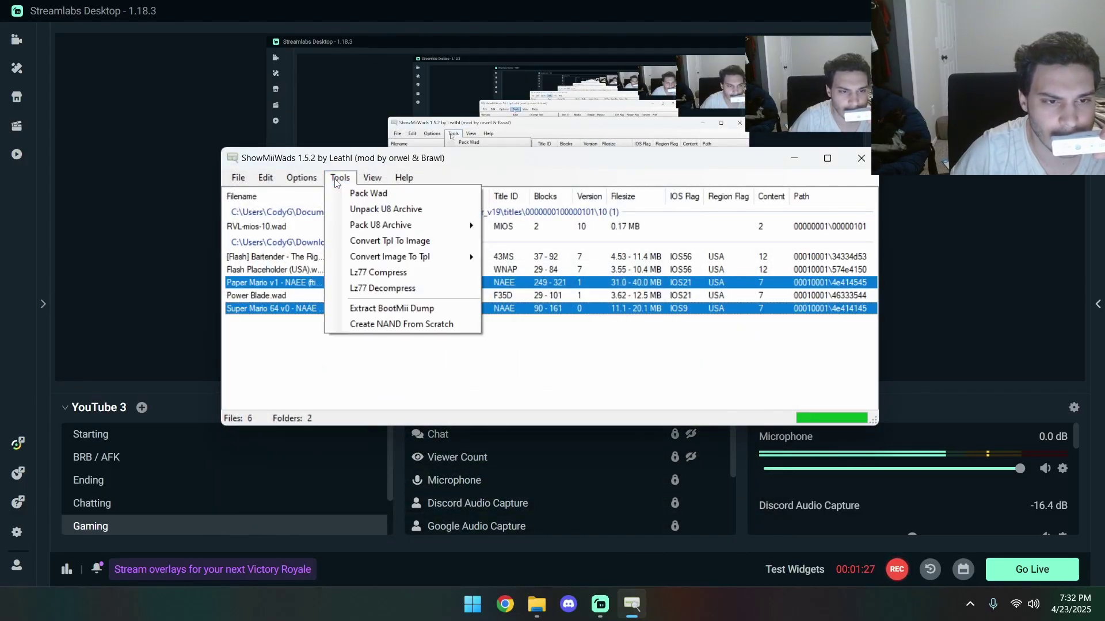
left_click(378, 210)
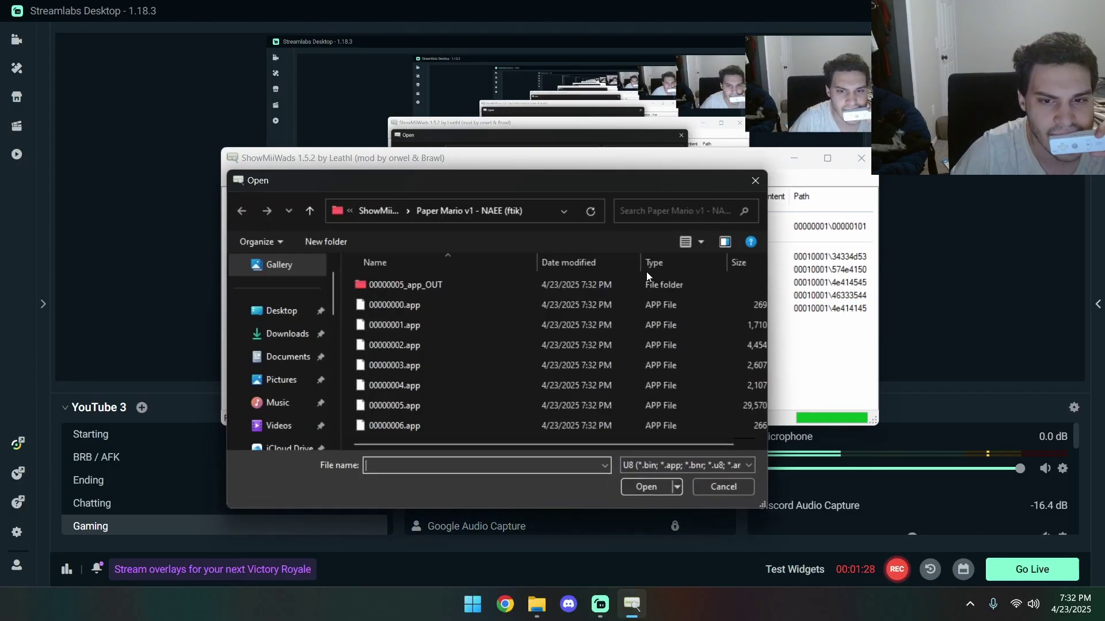
left_click(389, 205)
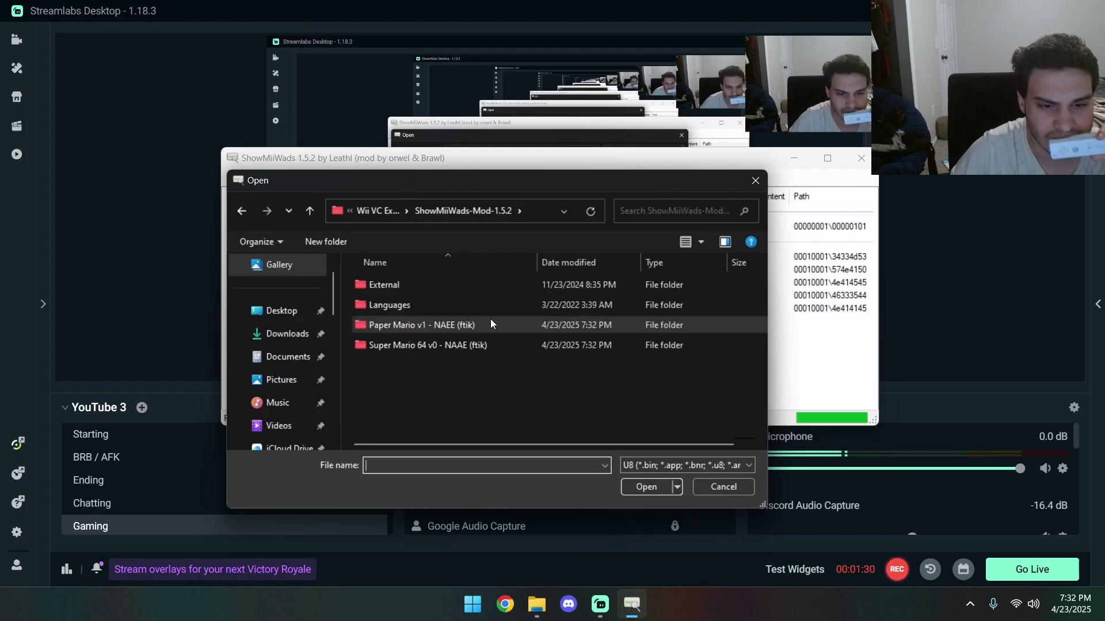
double_click(464, 344)
double_click(438, 386)
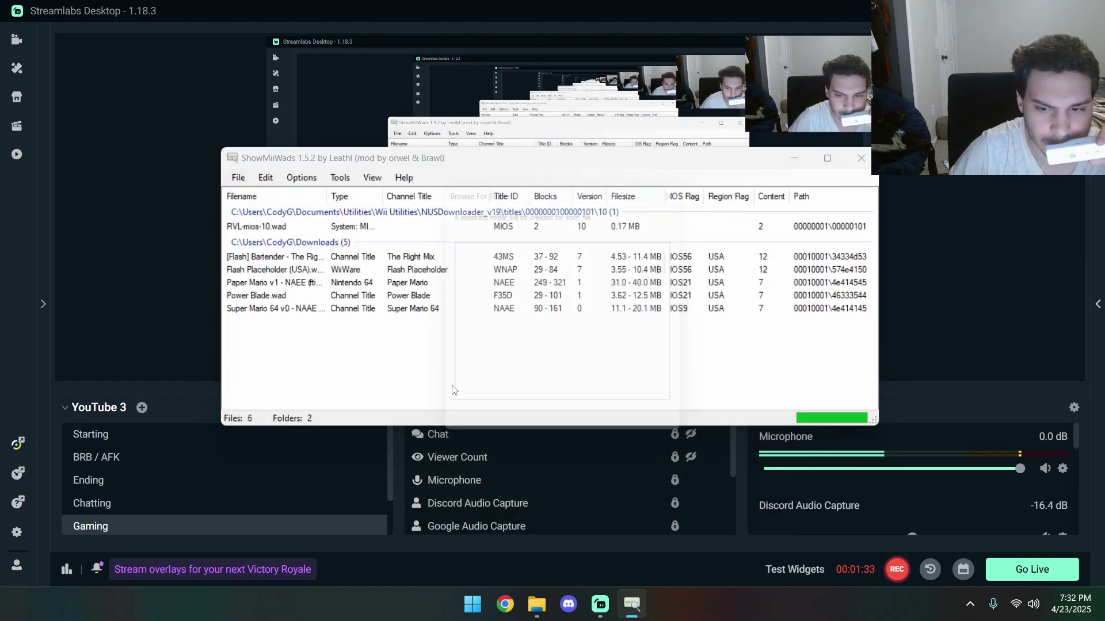
left_click(625, 436)
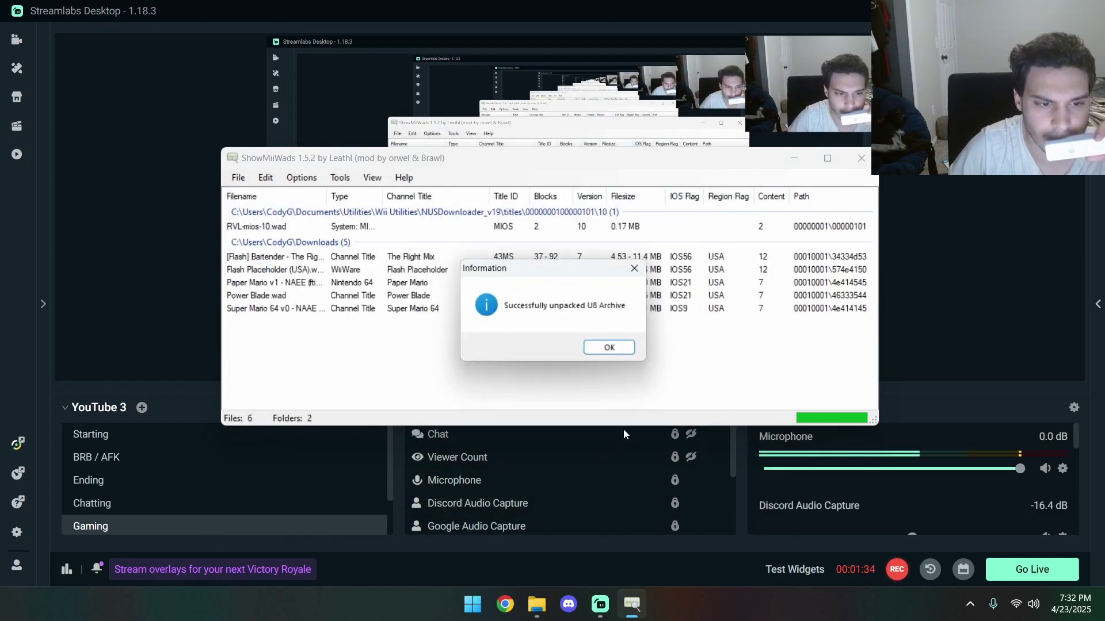
left_click(612, 349)
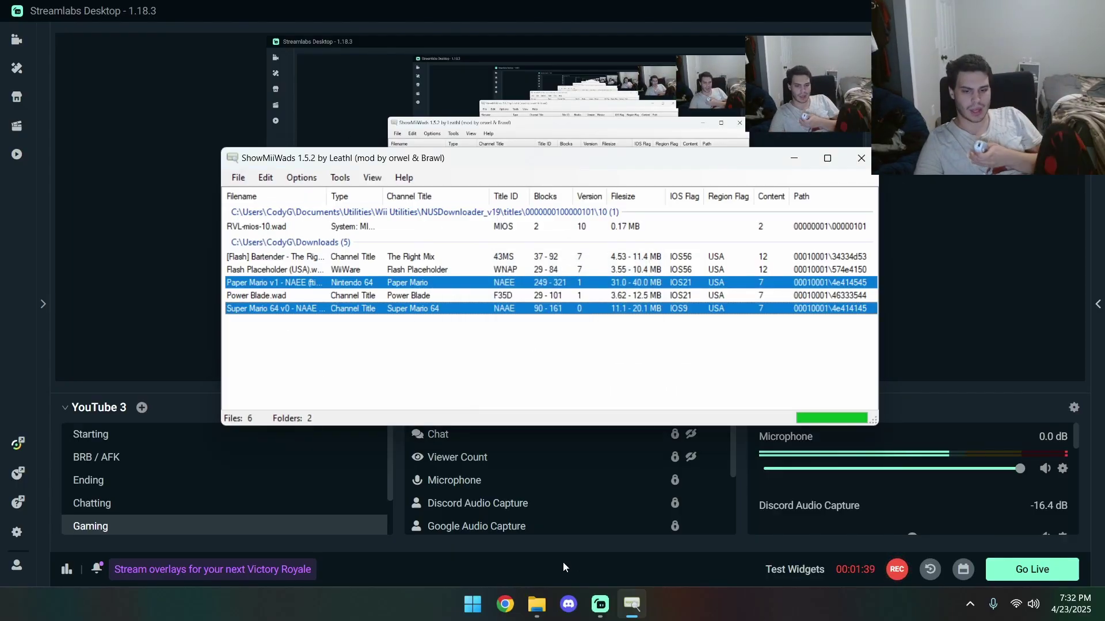
Step: In File Explorer, open the extracted Super Mario 64 v0 - NAAE (ftik) folder under Documents > Utilities > Wii Utilities > Wii VC Extraction Tools > ShowMiiWads-Mod-1.5.2
mouse_move(537, 609)
left_click(536, 535)
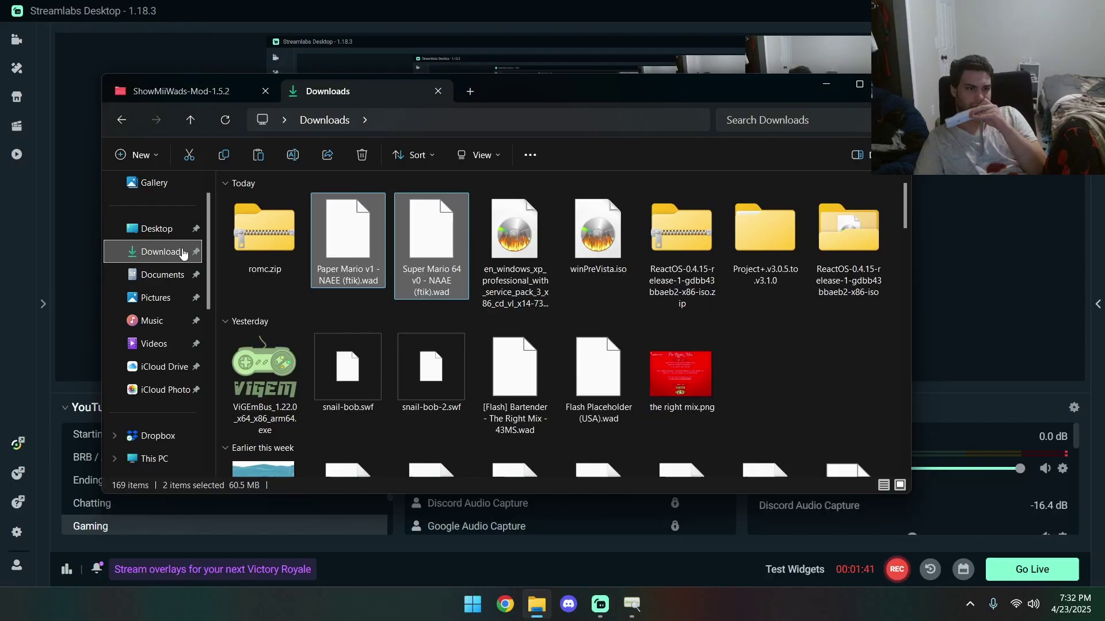
left_click(163, 275)
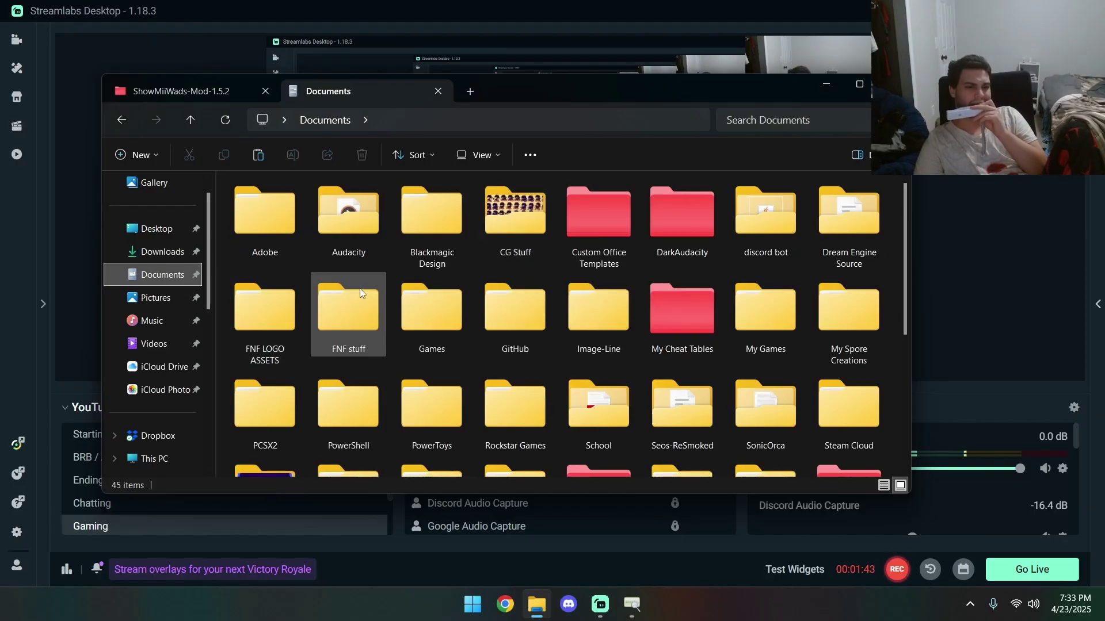
scroll(360, 289, "down", 5)
double_click(345, 225)
double_click(277, 247)
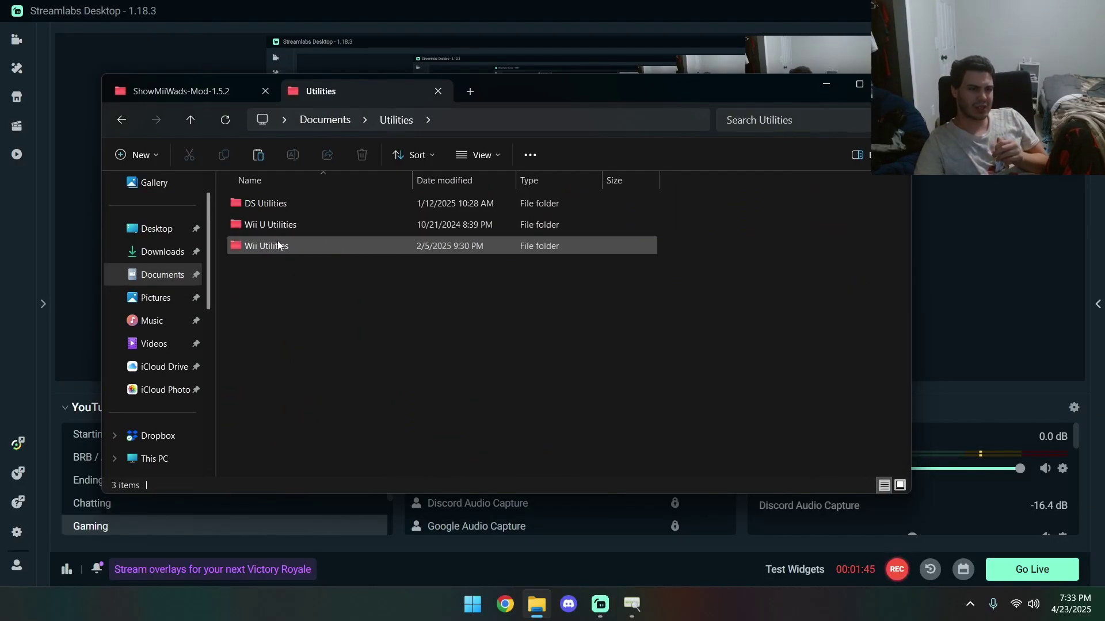
double_click(297, 291)
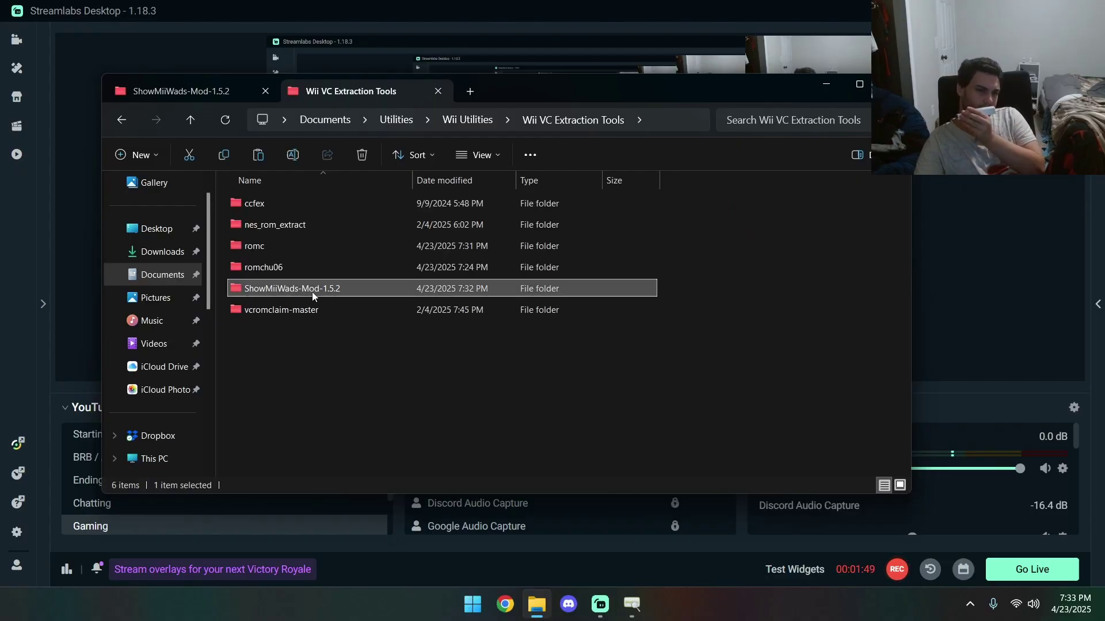
double_click(312, 294)
double_click(309, 268)
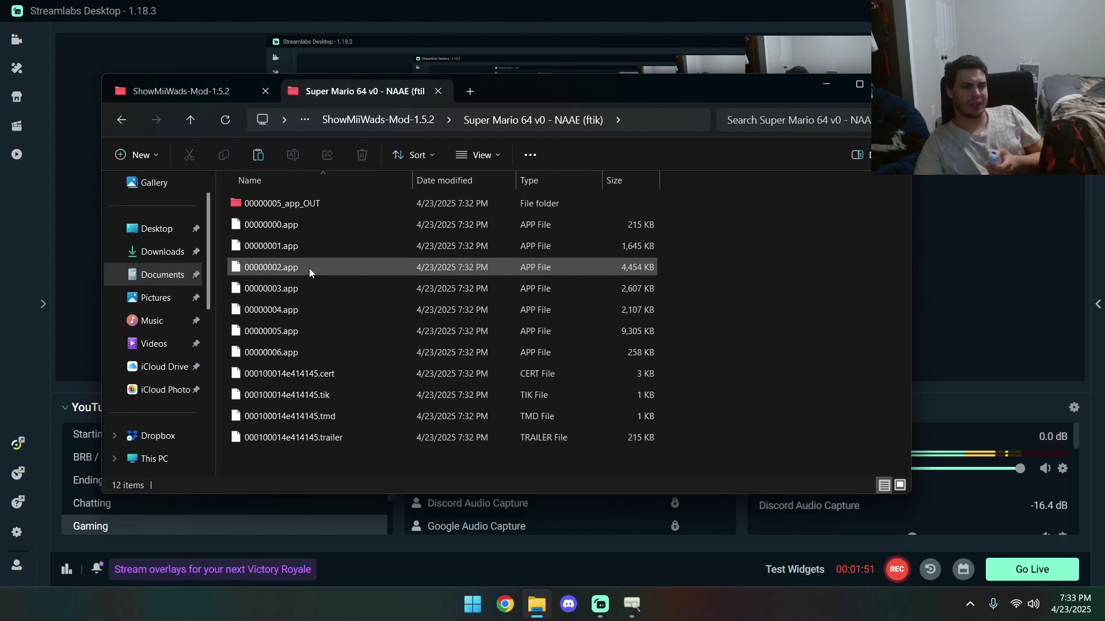
Step: Launch RetroArch from the list of installed apps and reposition its window over File Explorer
left_click(473, 606)
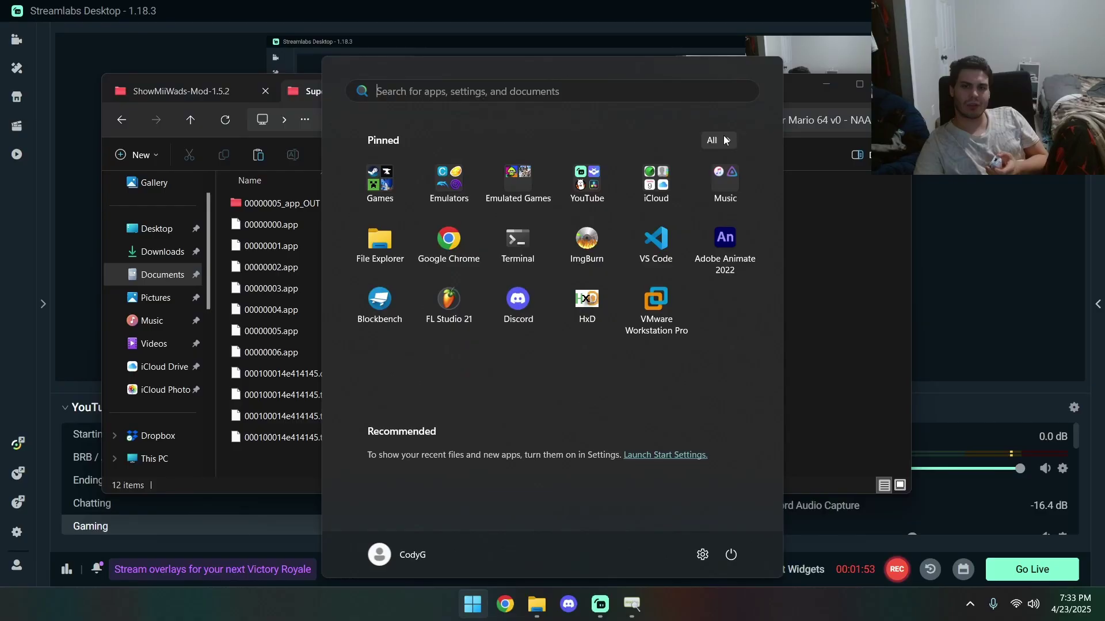
left_click(726, 141)
scroll(543, 339, "down", 15)
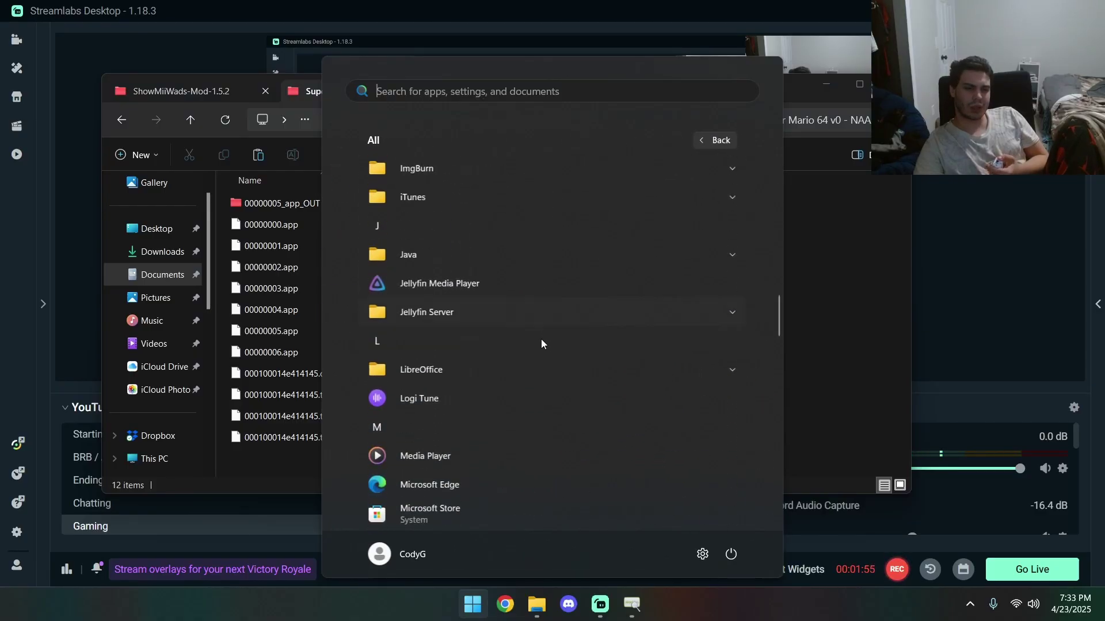
scroll(539, 343, "down", 6)
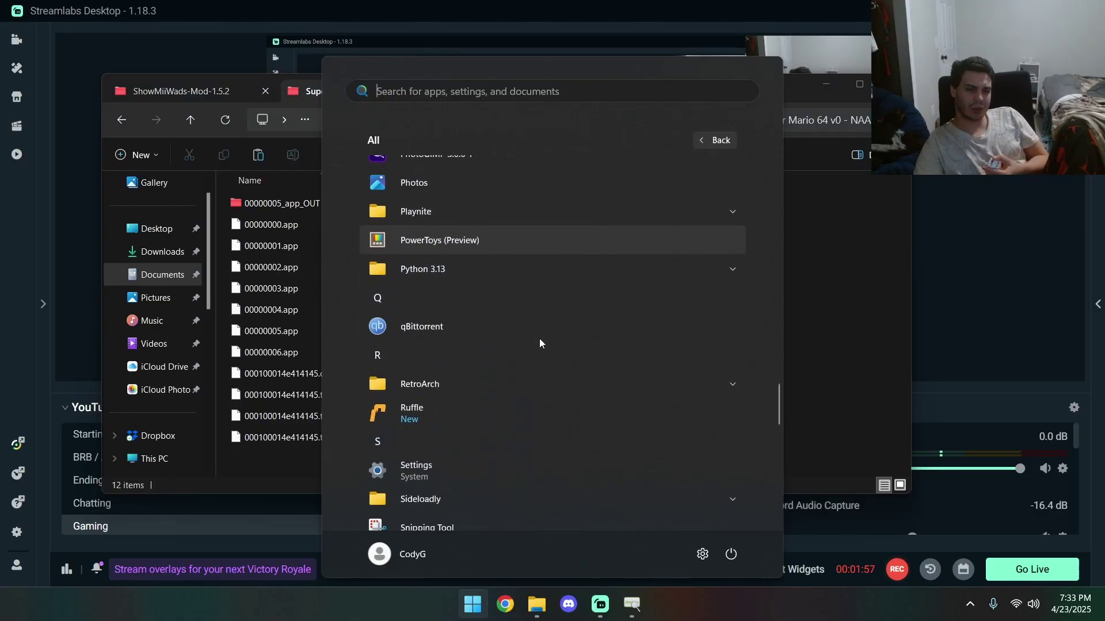
left_click(491, 380)
left_click(458, 413)
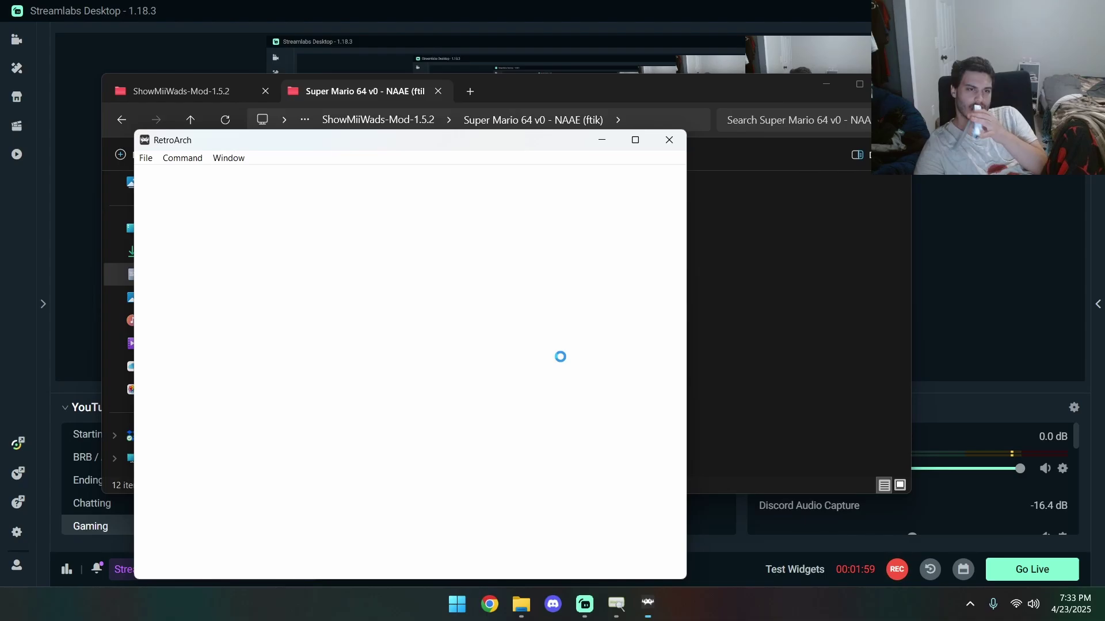
left_click_drag(561, 142, 552, 101)
Step: In File Explorer, rename the rom file inside Super Mario 64's 00000005_app_OUT folder as Super Mario 64.z64
left_click(824, 309)
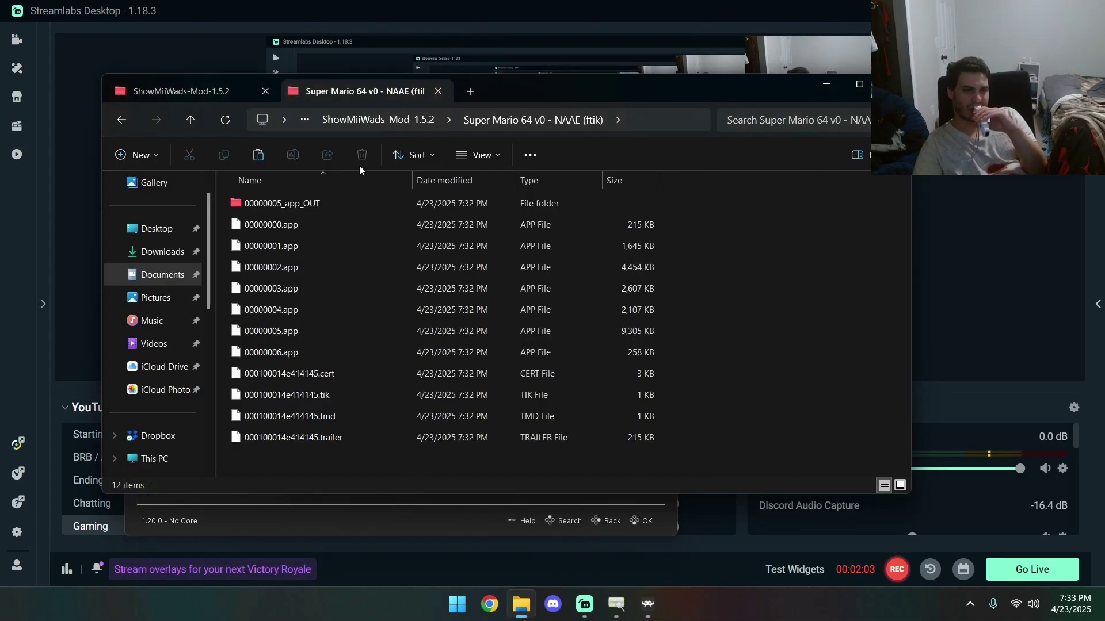
left_click(355, 203)
double_click(354, 203)
scroll(315, 330, "down", 5)
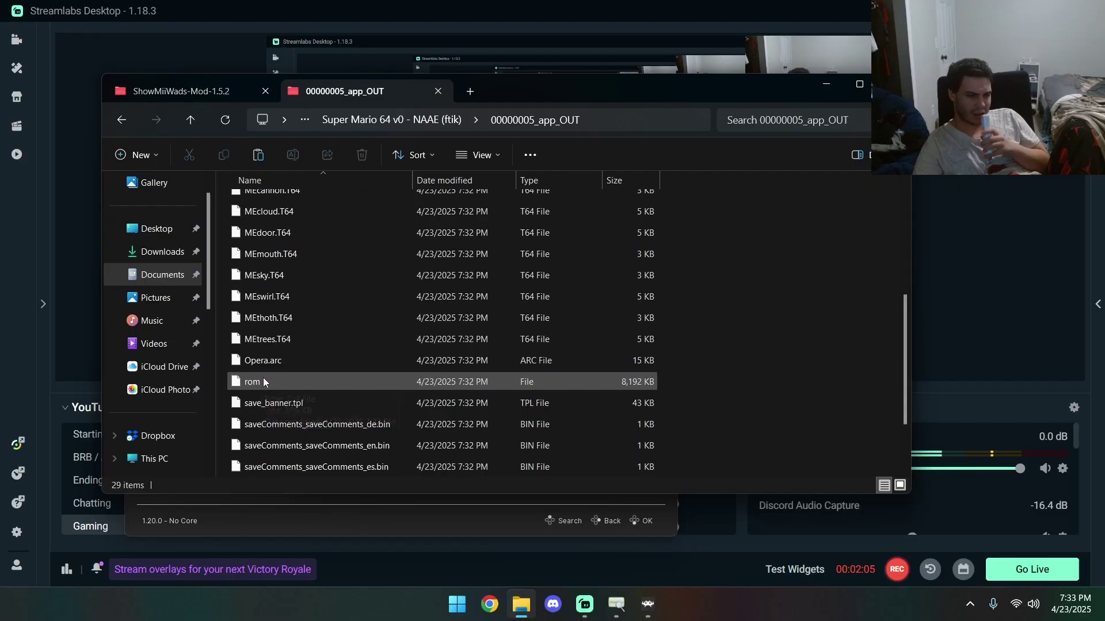
left_click(271, 375)
right_click(272, 376)
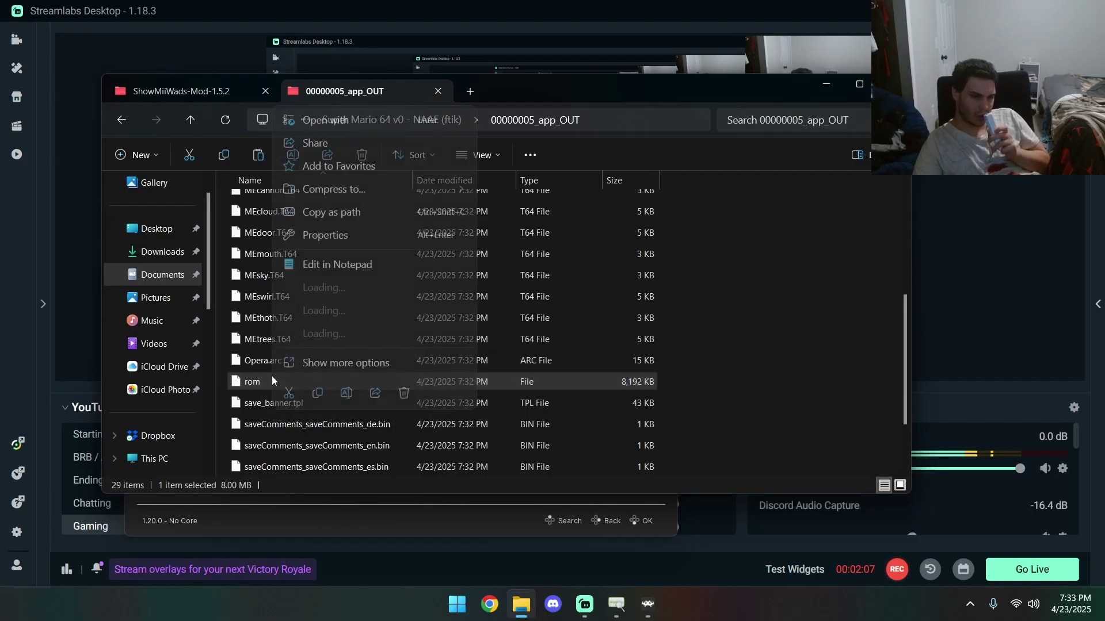
left_click(268, 381)
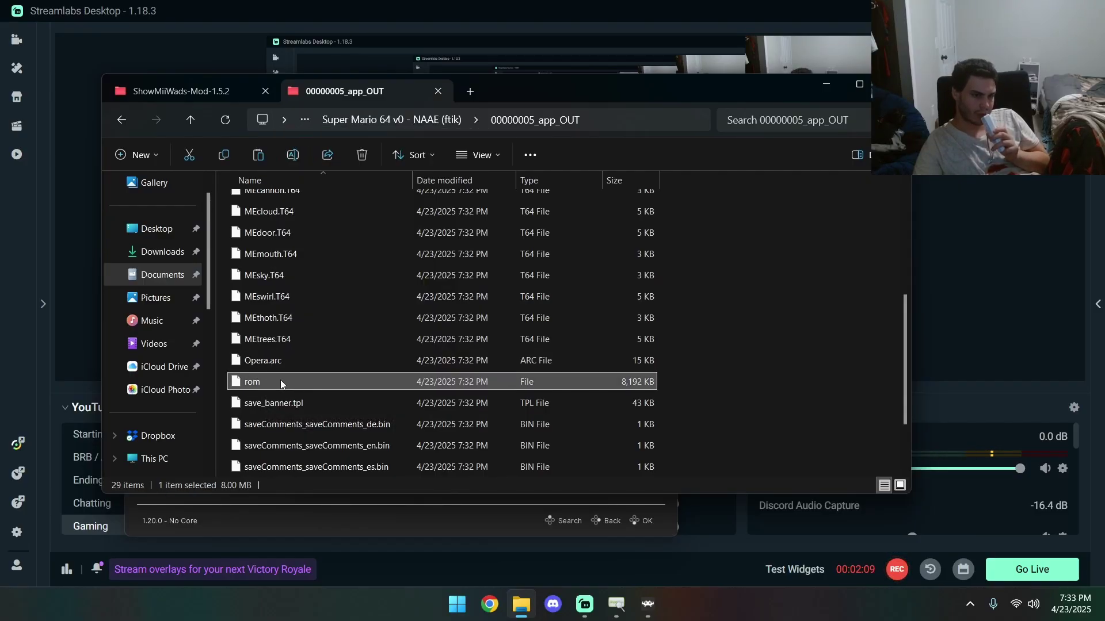
right_click(281, 380)
left_click(352, 397)
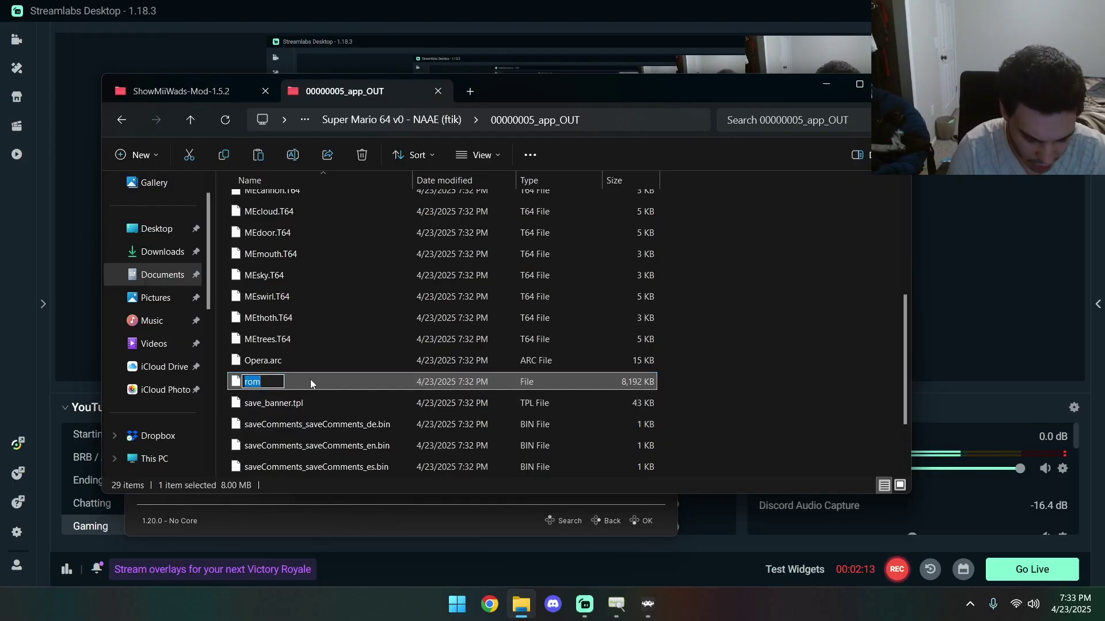
type("Super")
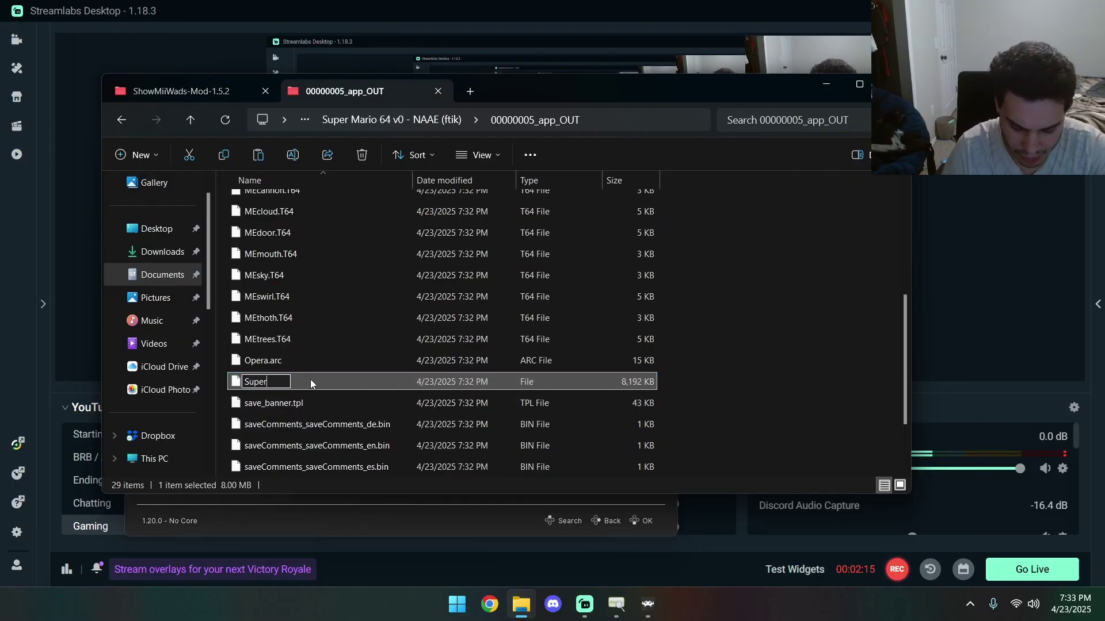
type(" Mario 64.z64")
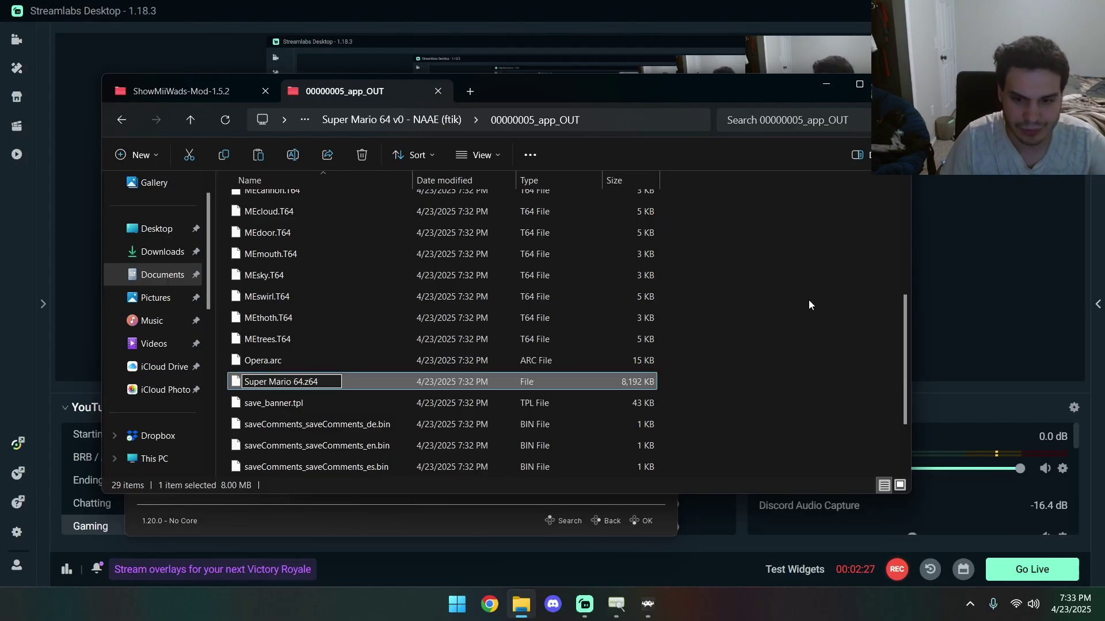
left_click(703, 358)
Step: Load Super Mario 64.z64 into RetroArch to test that the game runs, and close the emulator
left_click(648, 604)
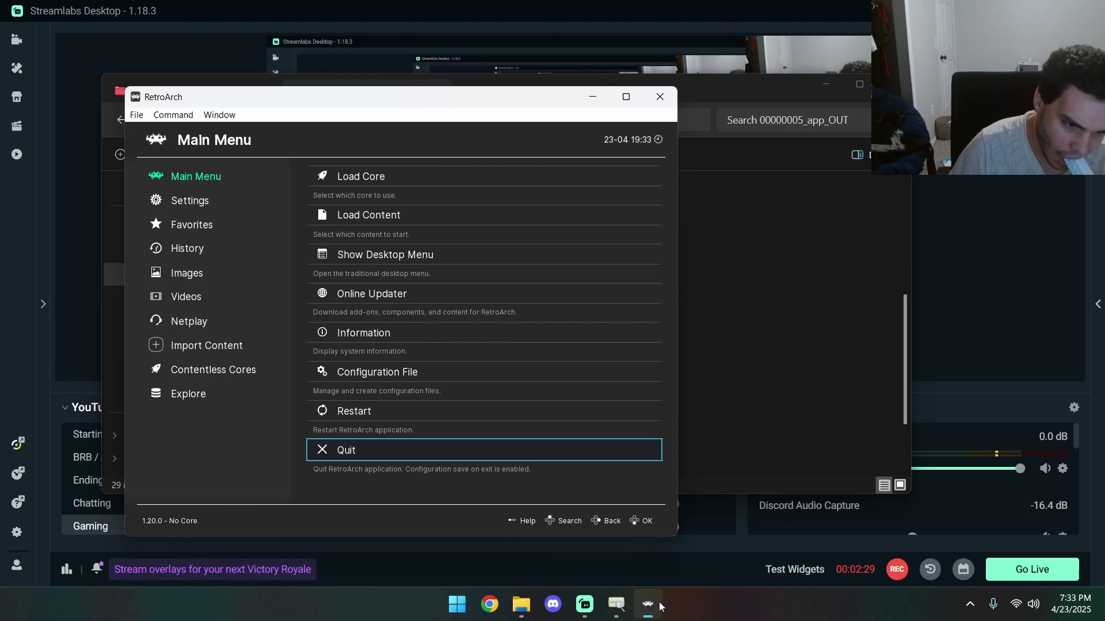
left_click(685, 441)
left_click_drag(352, 382, 430, 520)
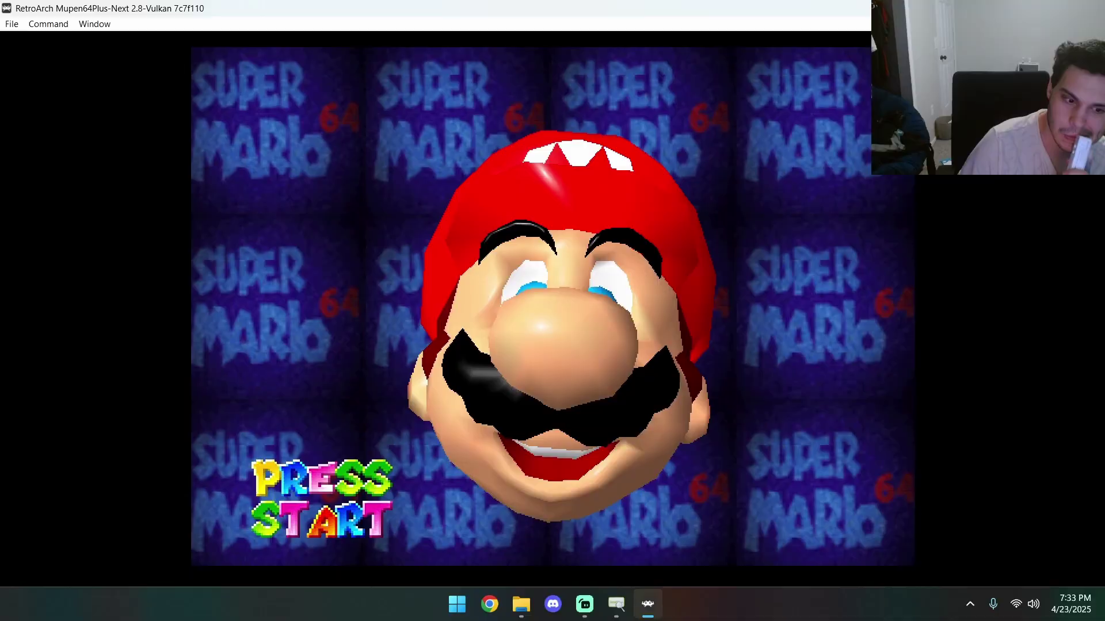
key("Escape")
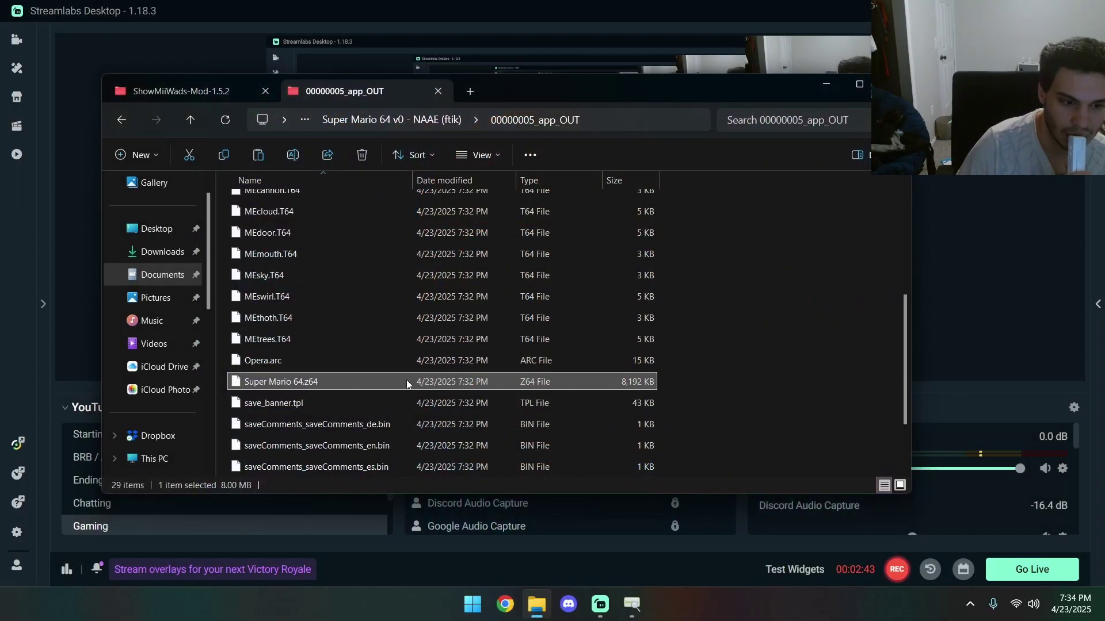
Step: Copy the romc file from the 00000005_app_OUT folder of the extracted Paper Mario v1 - NAEE (ftik)
left_click(426, 120)
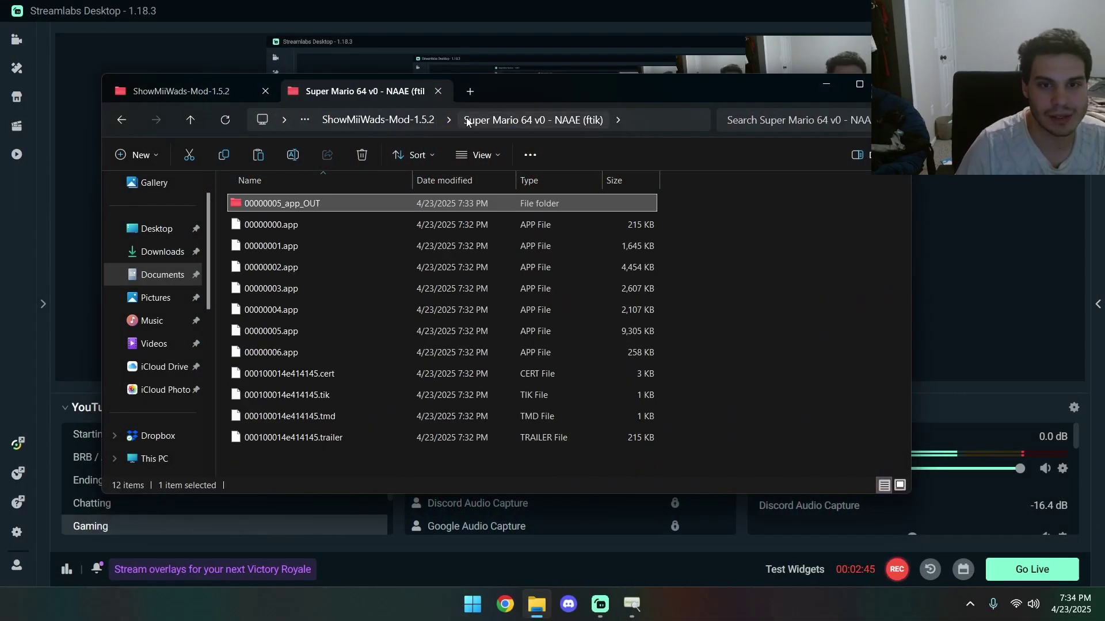
left_click(413, 119)
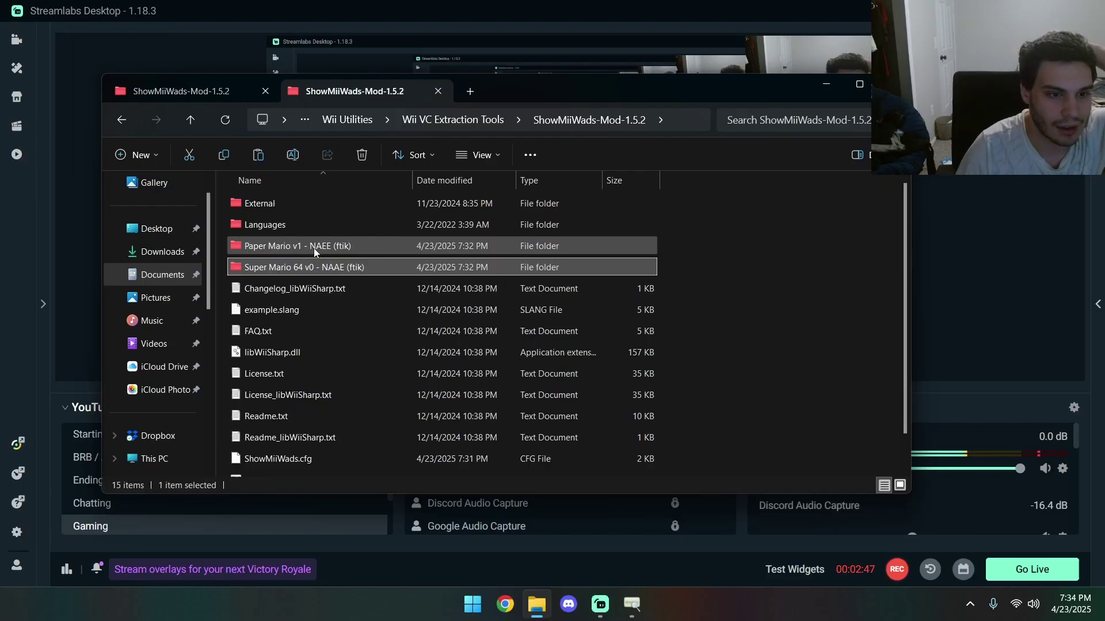
double_click(313, 248)
left_click(326, 199)
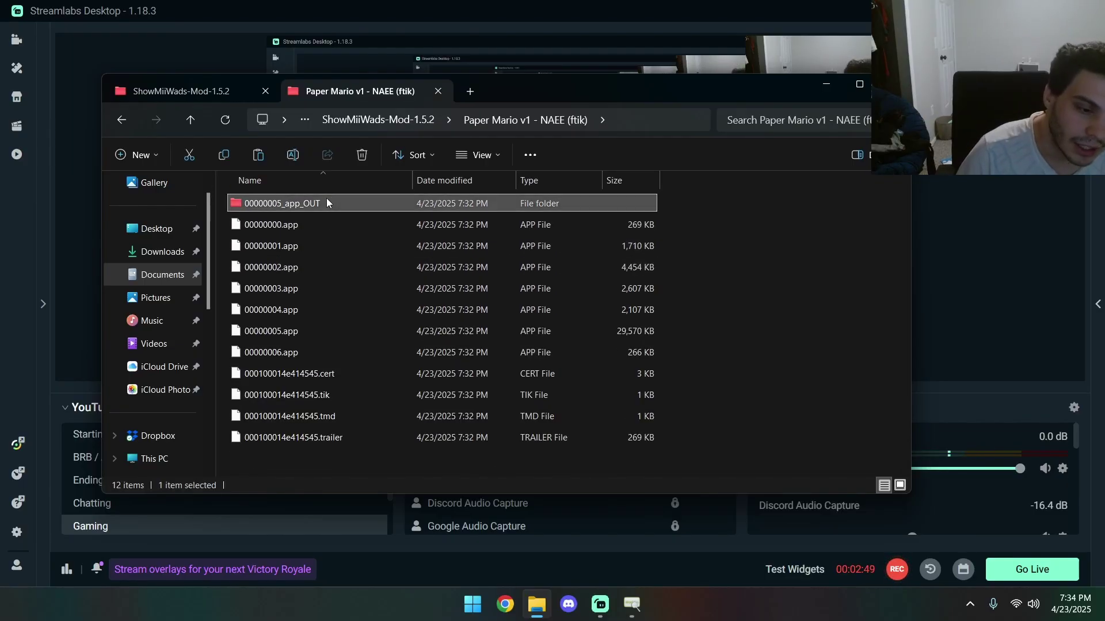
double_click(326, 202)
scroll(322, 316, "down", 2)
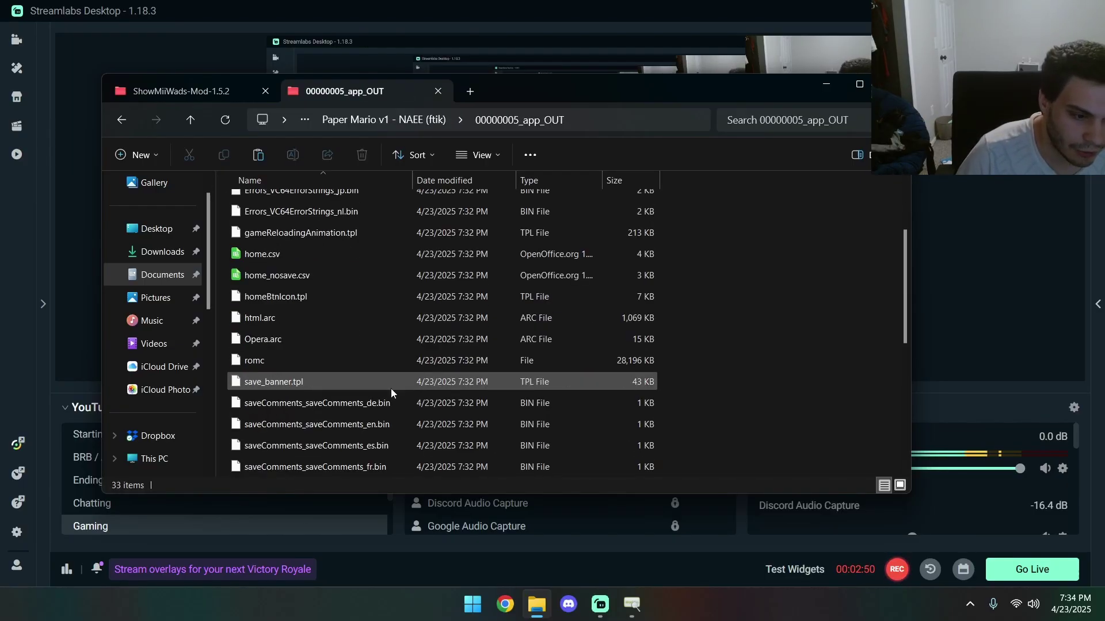
left_click(305, 354)
right_click(310, 357)
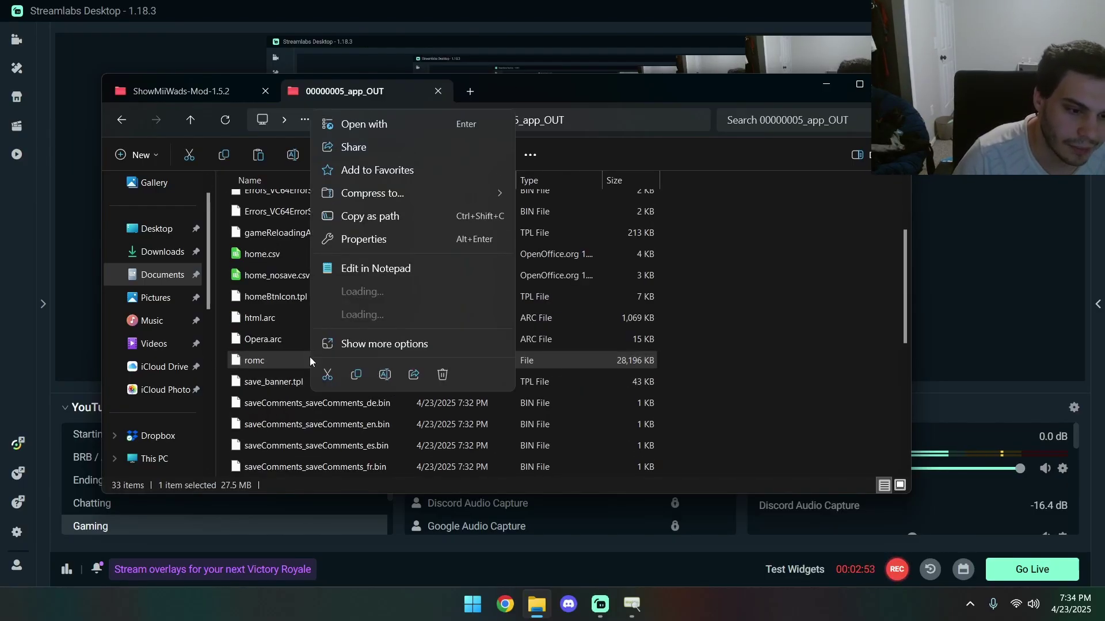
left_click(357, 375)
Step: Paste the copied romc file into the romchu06 folder of Wii VC Extraction Tools, replacing the existing file
left_click(401, 122)
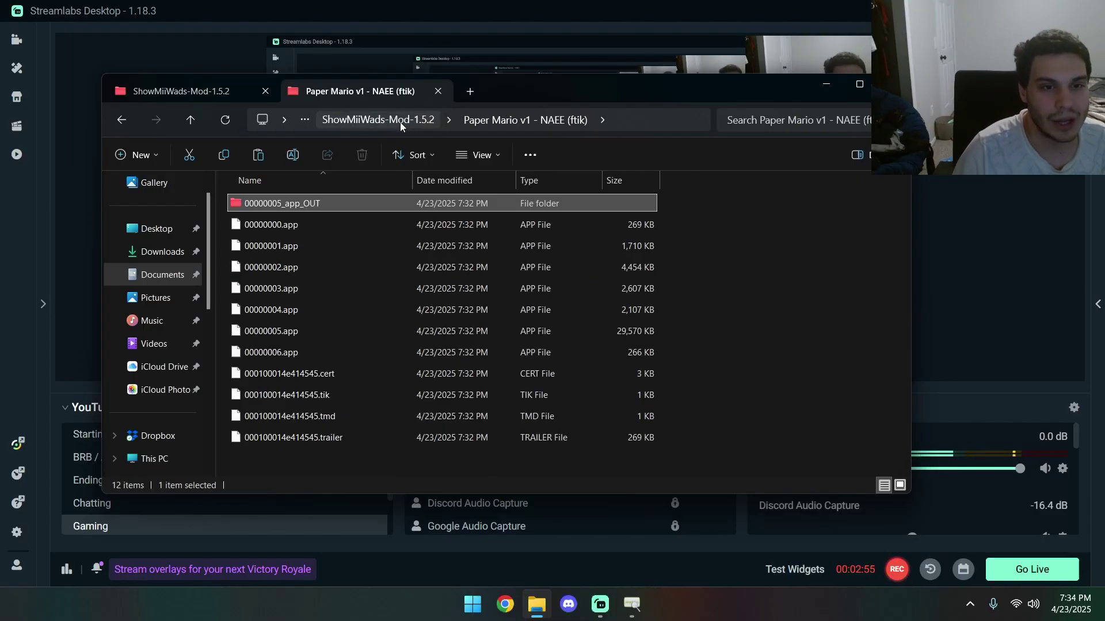
left_click(399, 122)
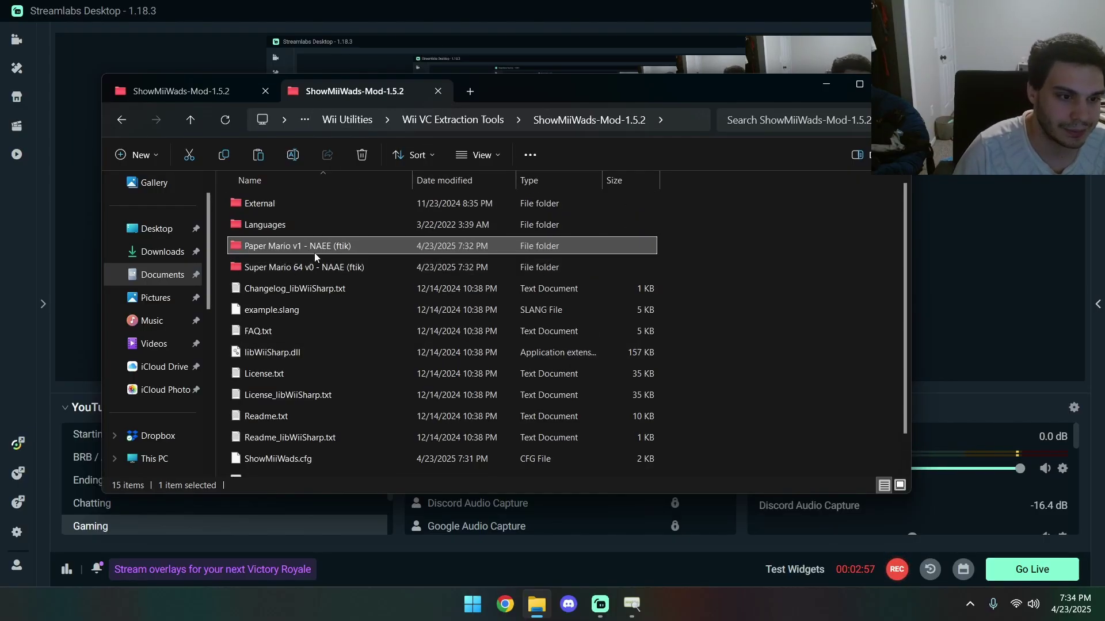
left_click(464, 120)
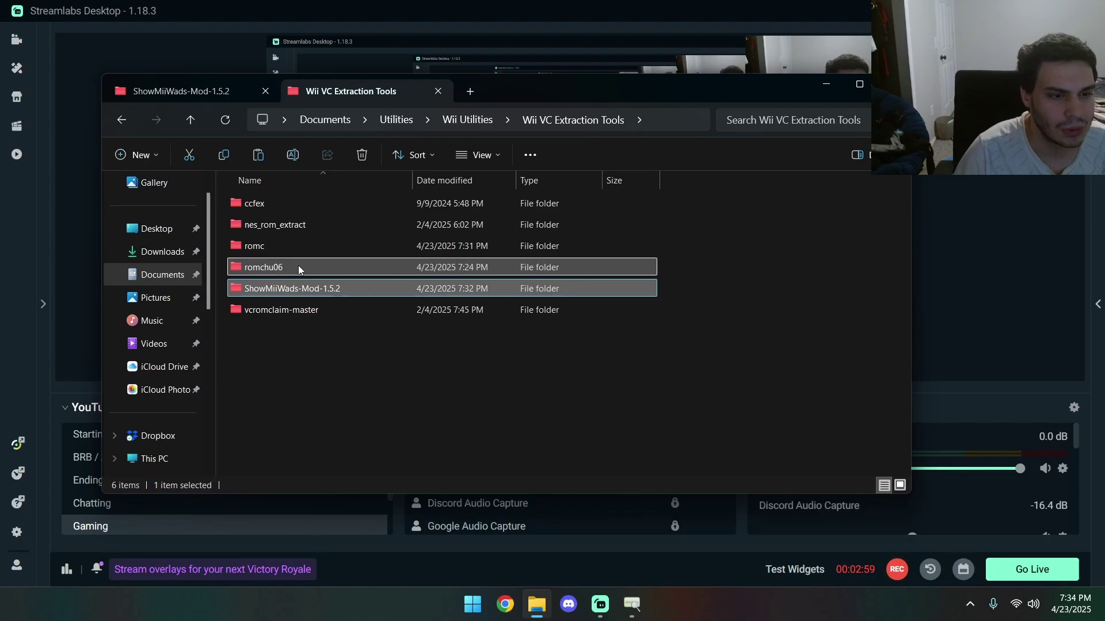
double_click(298, 265)
right_click(319, 373)
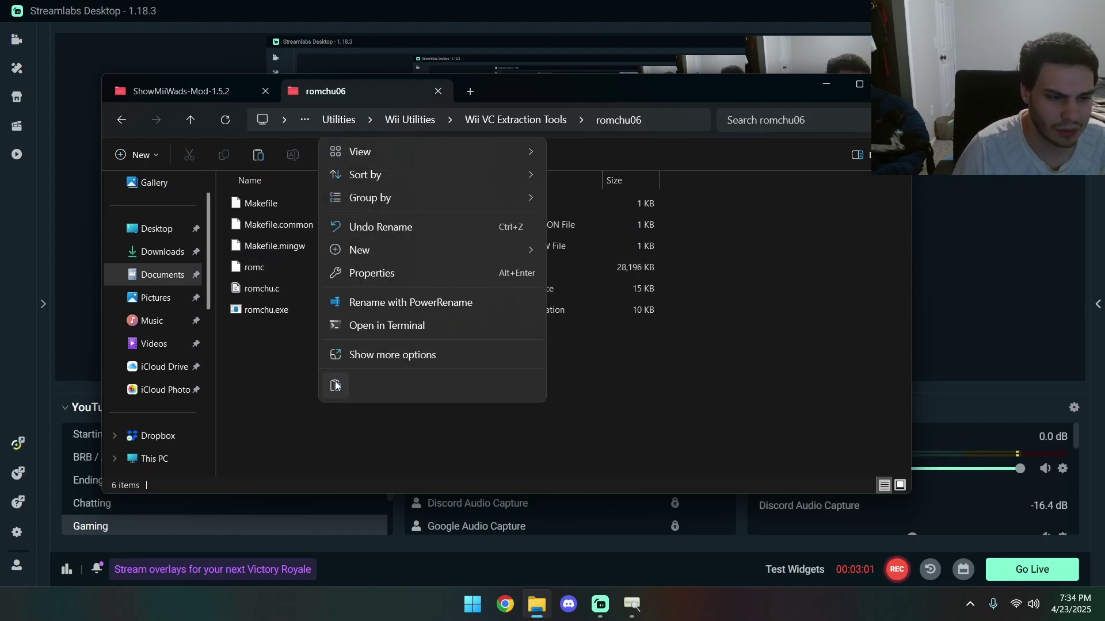
left_click(333, 385)
left_click(555, 229)
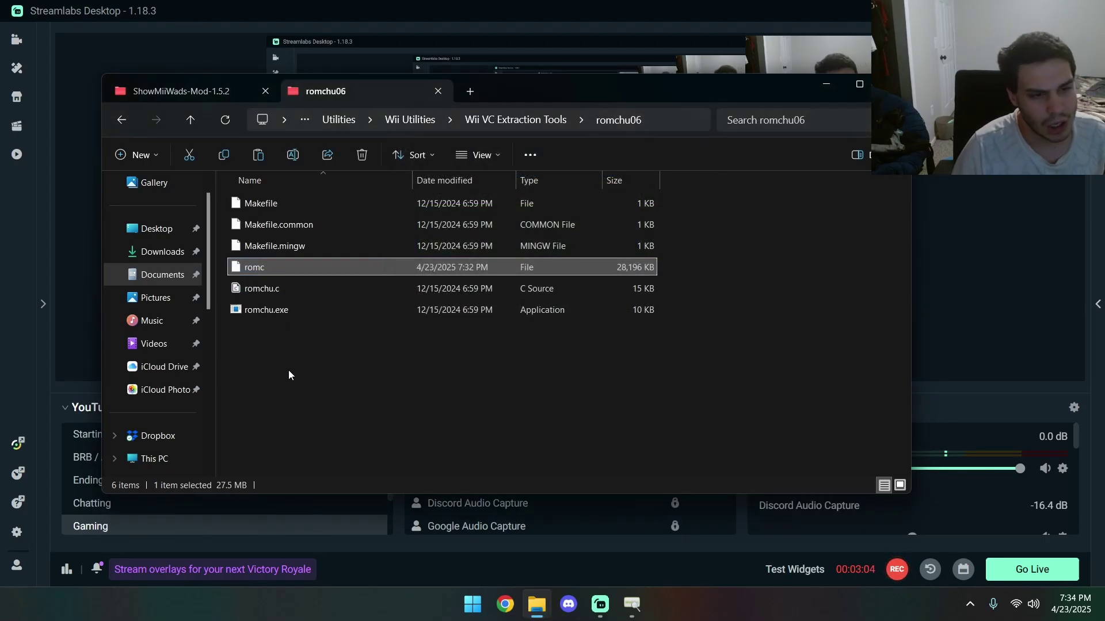
Step: Try to decompress Paper Mario's romc file by running romchu romc "Paper Mario.z64" in a terminal opened in the romchu06 folder
right_click(288, 370)
left_click(374, 332)
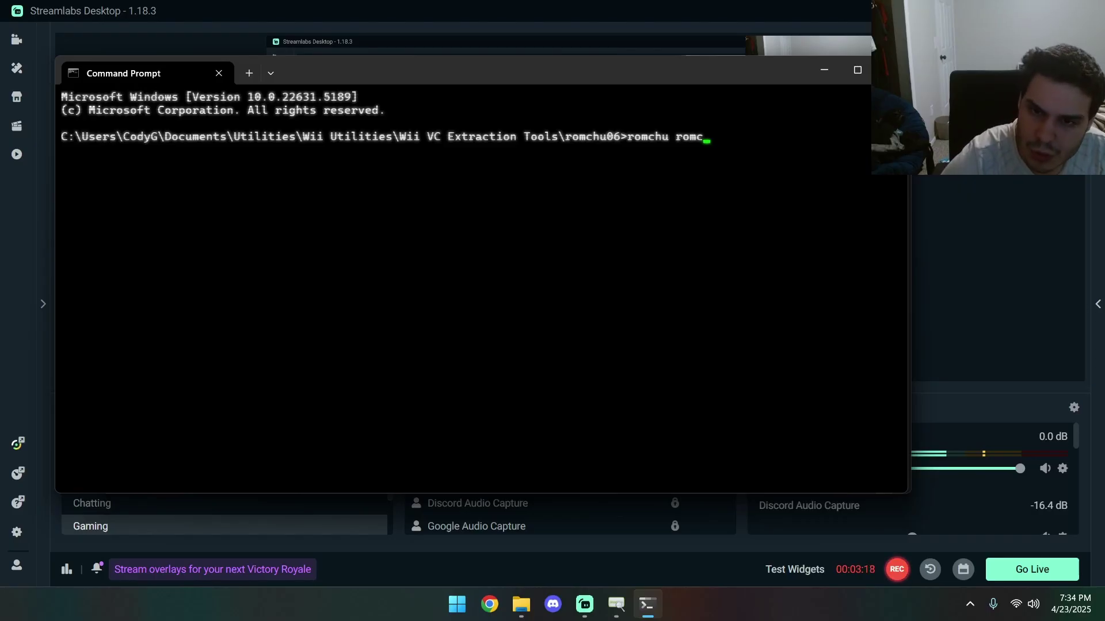
type("\"")
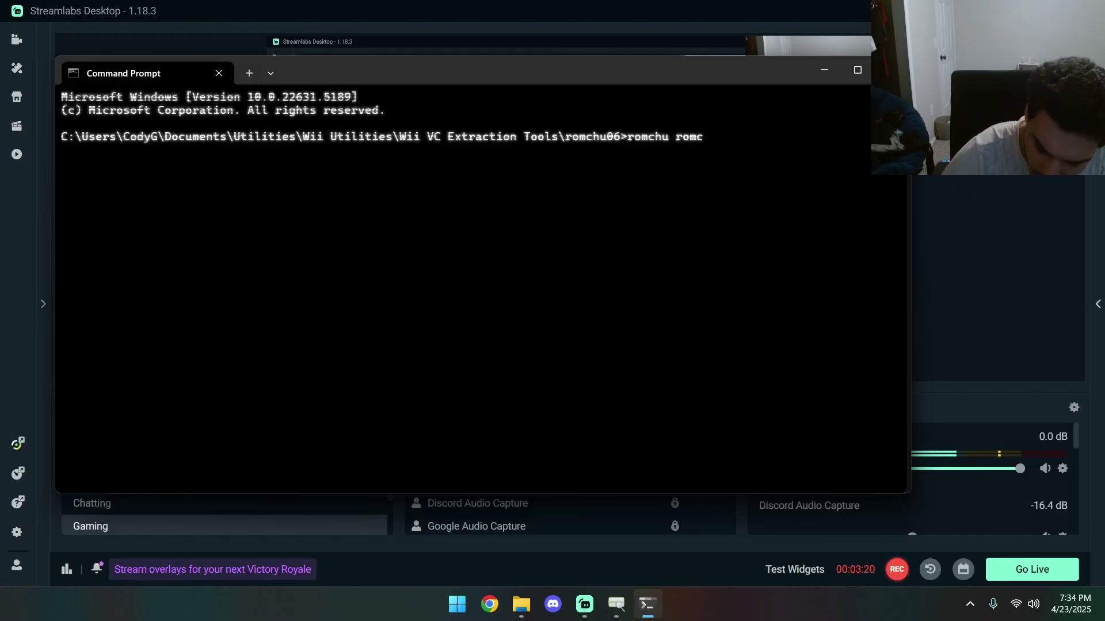
type("p")
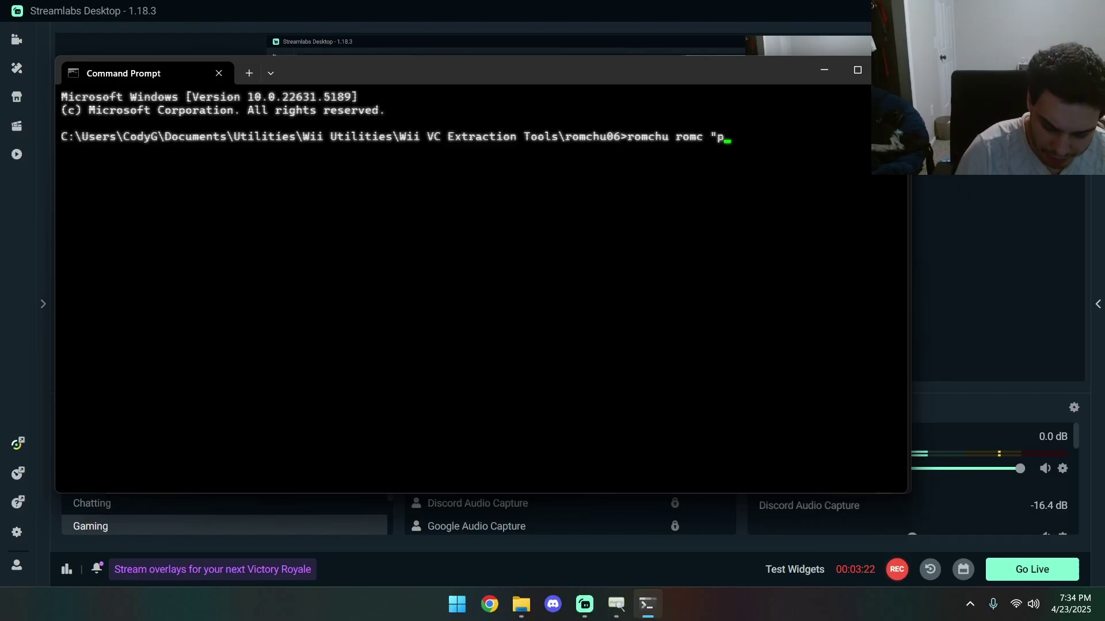
type("apaer")
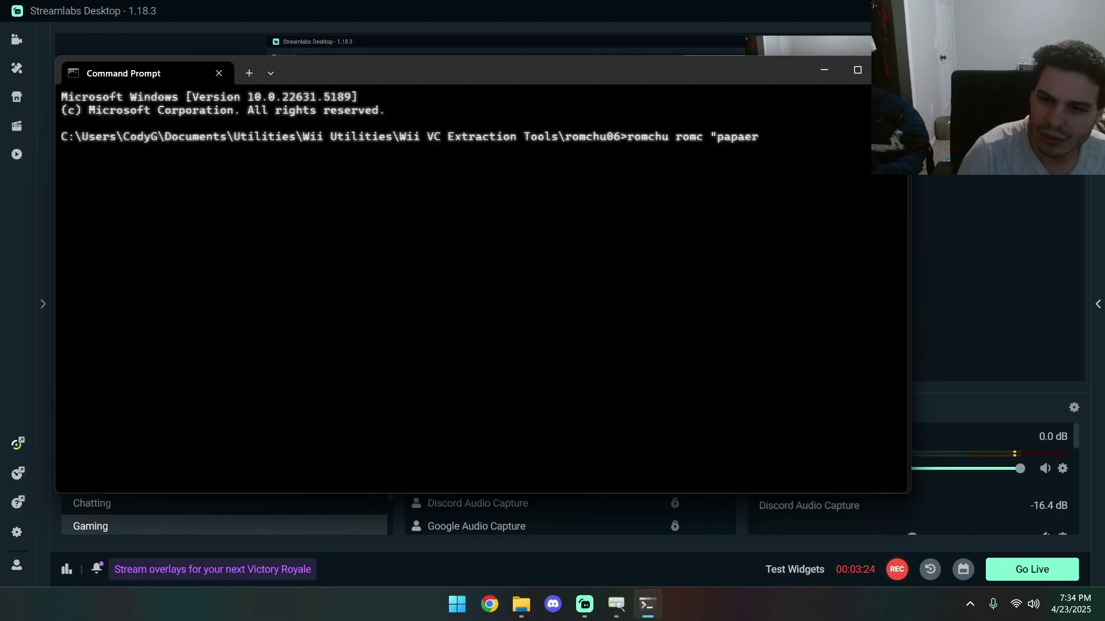
key("BackSpace")
key("BackSpace")
key("BackSpace")
type("er")
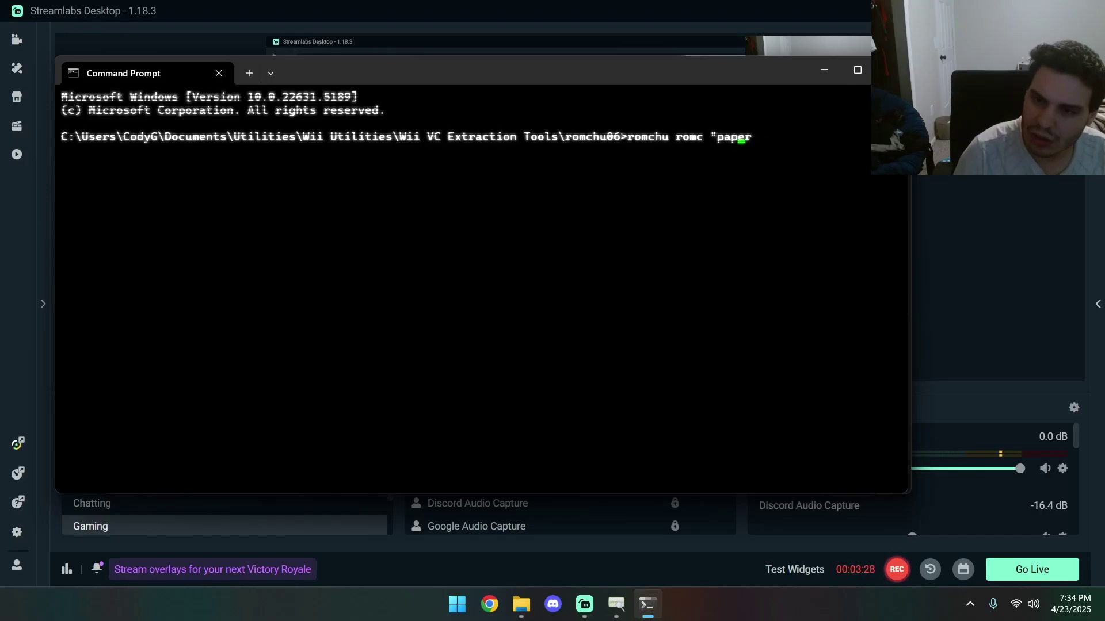
key("Left")
key("Left")
key("BackSpace")
type("P")
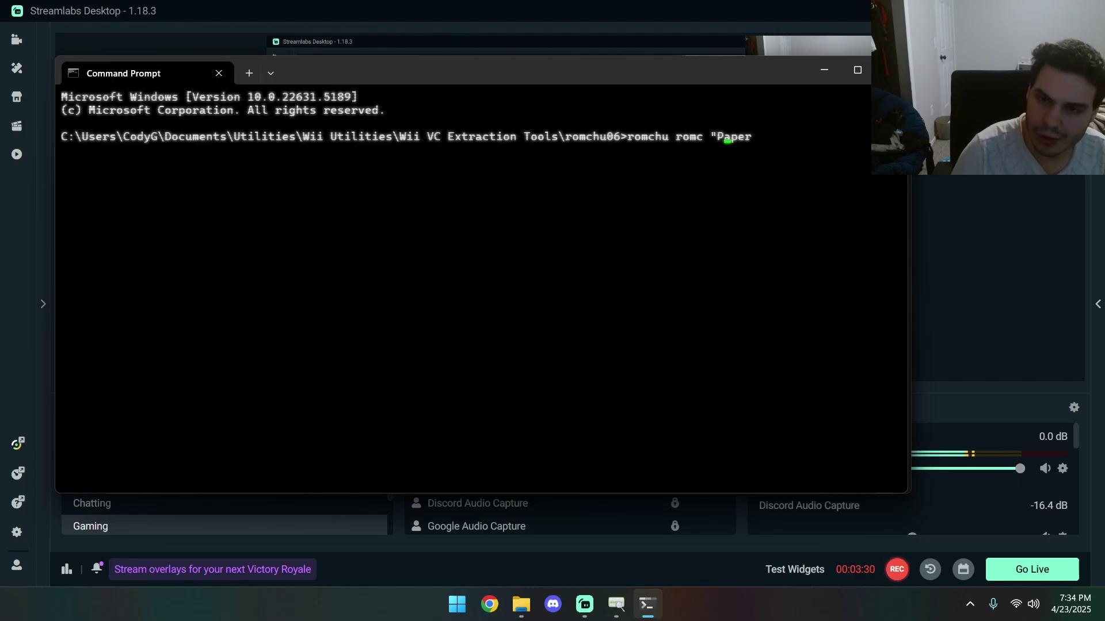
key("Right")
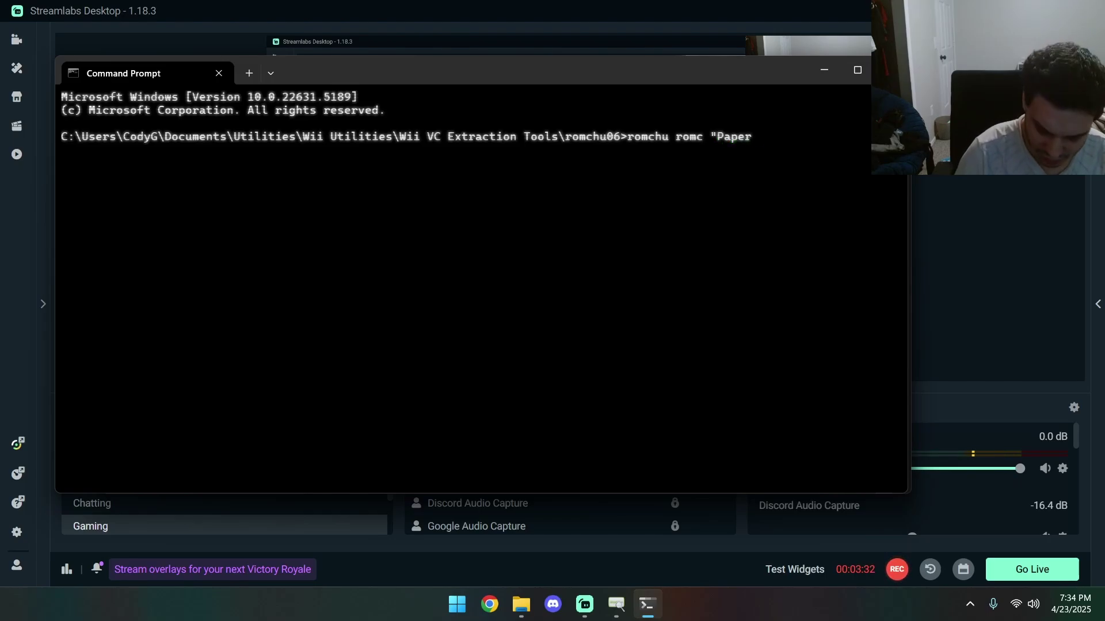
type("Mar")
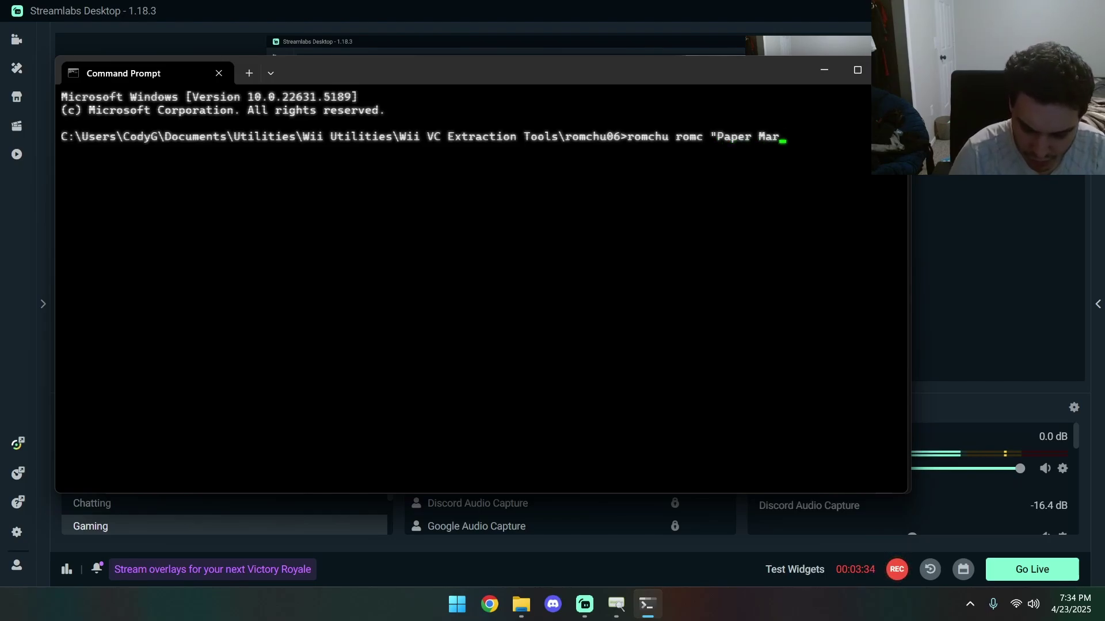
type("io.z")
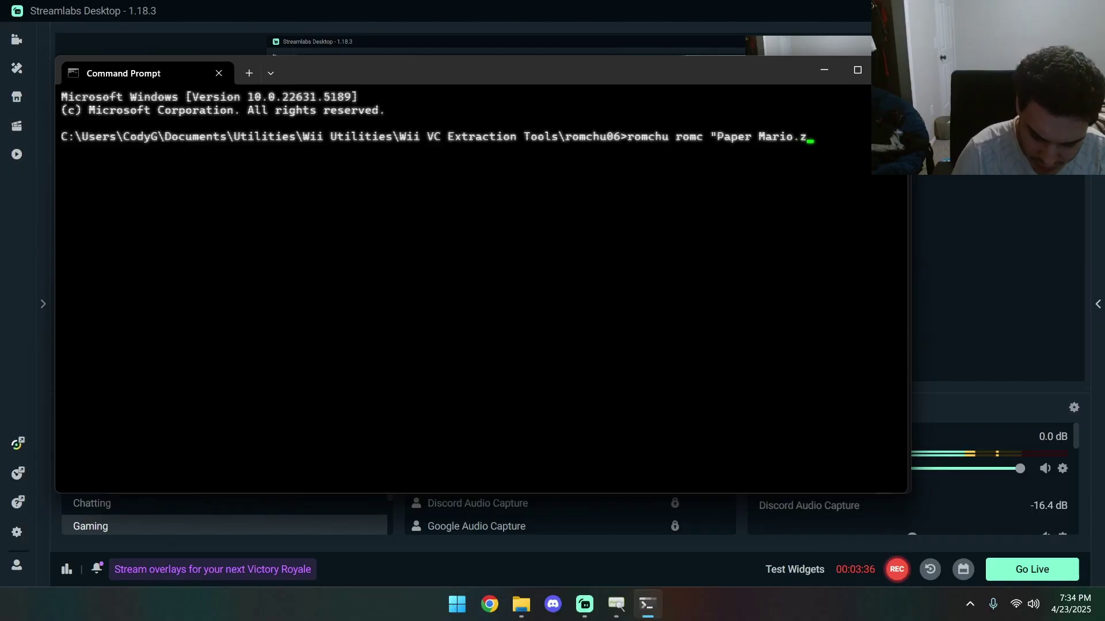
type("64")
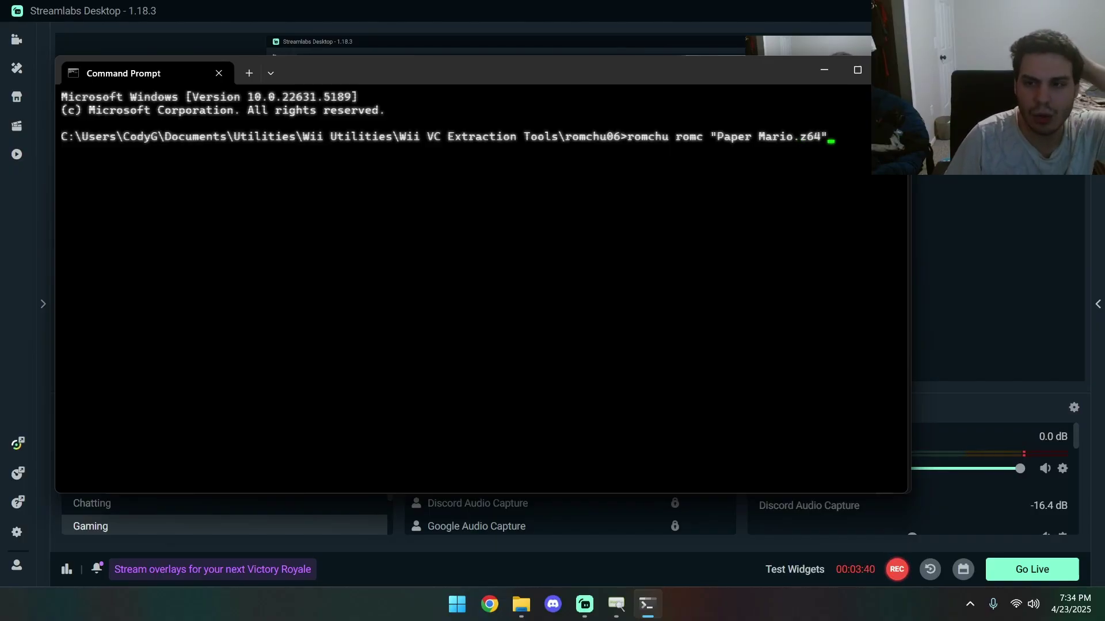
key("Left")
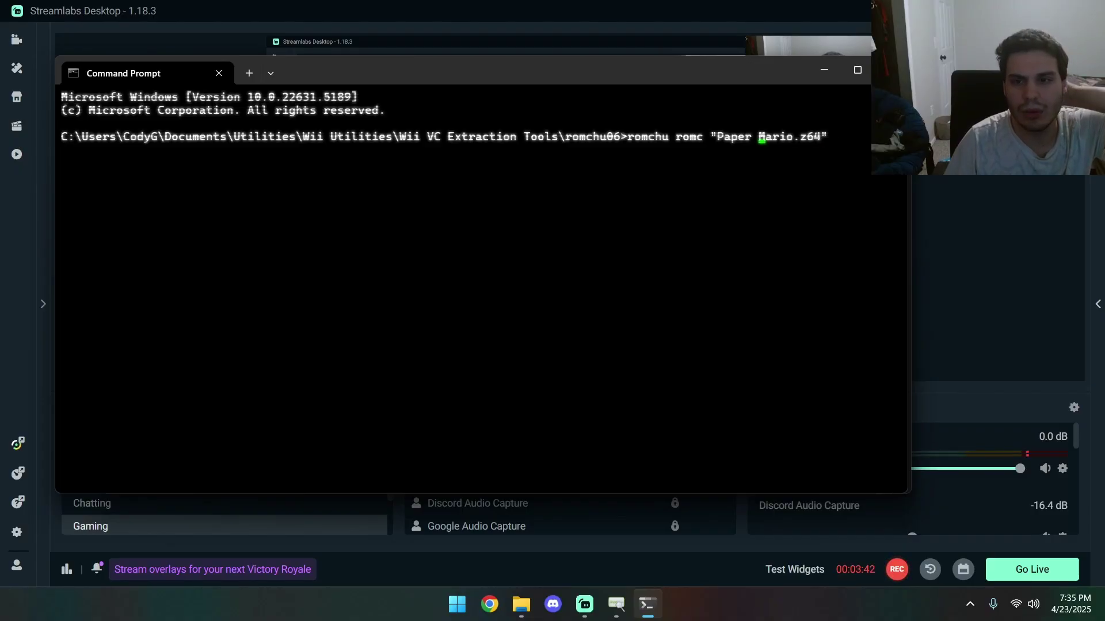
key("Left")
key("Left")
key("Left")
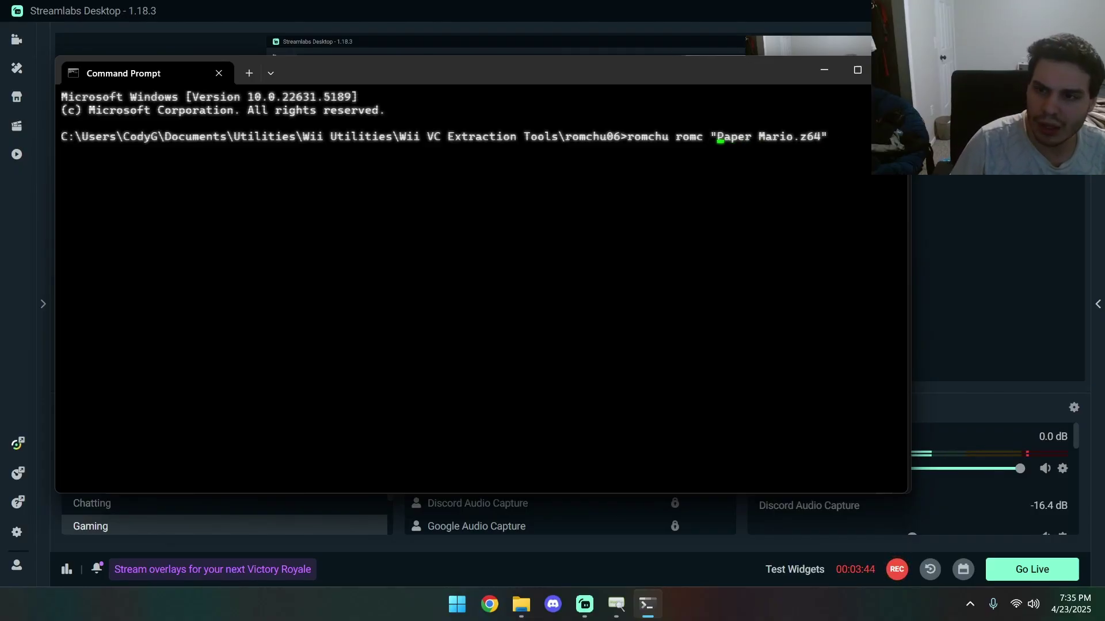
key("Return")
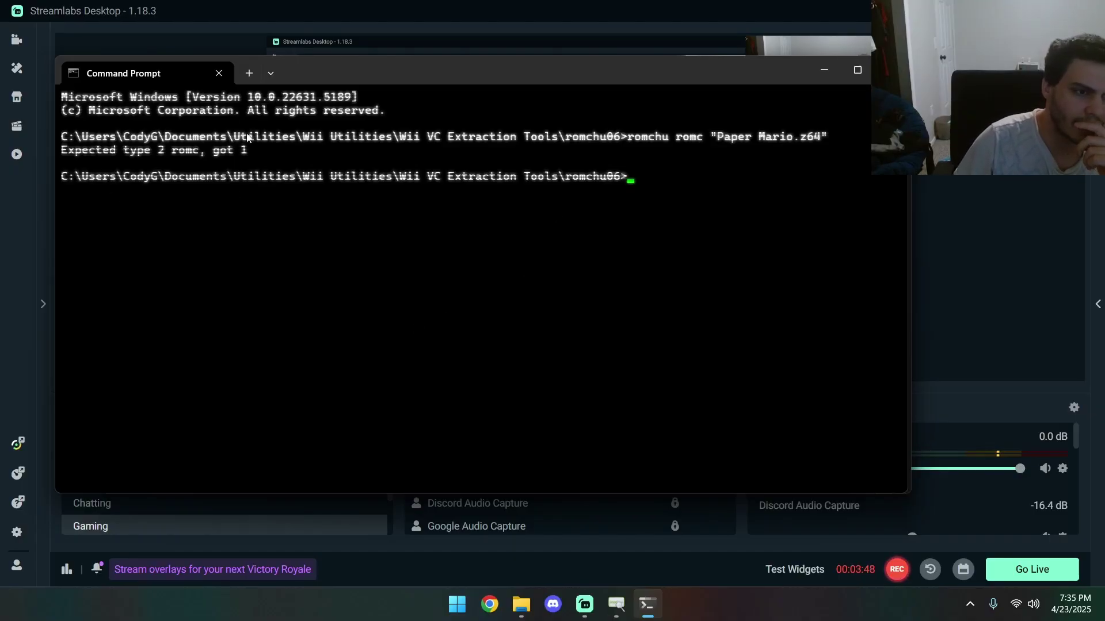
left_click_drag(261, 151, 74, 154)
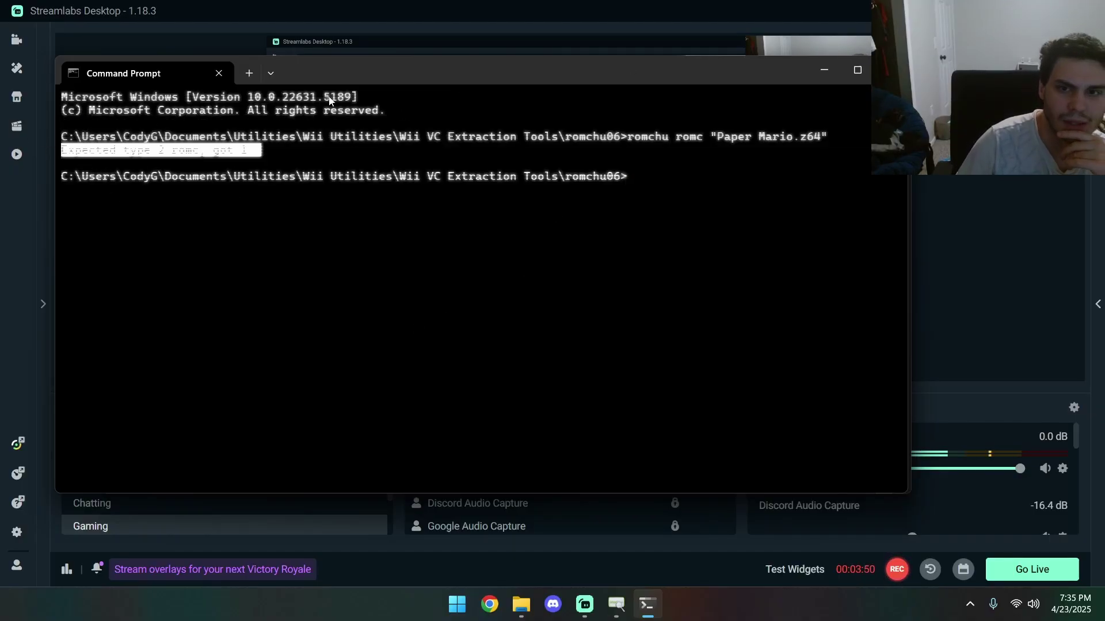
Step: Switch to File Explorer and delete the empty Paper Mario.z64 file from the romchu06 folder
mouse_move(520, 602)
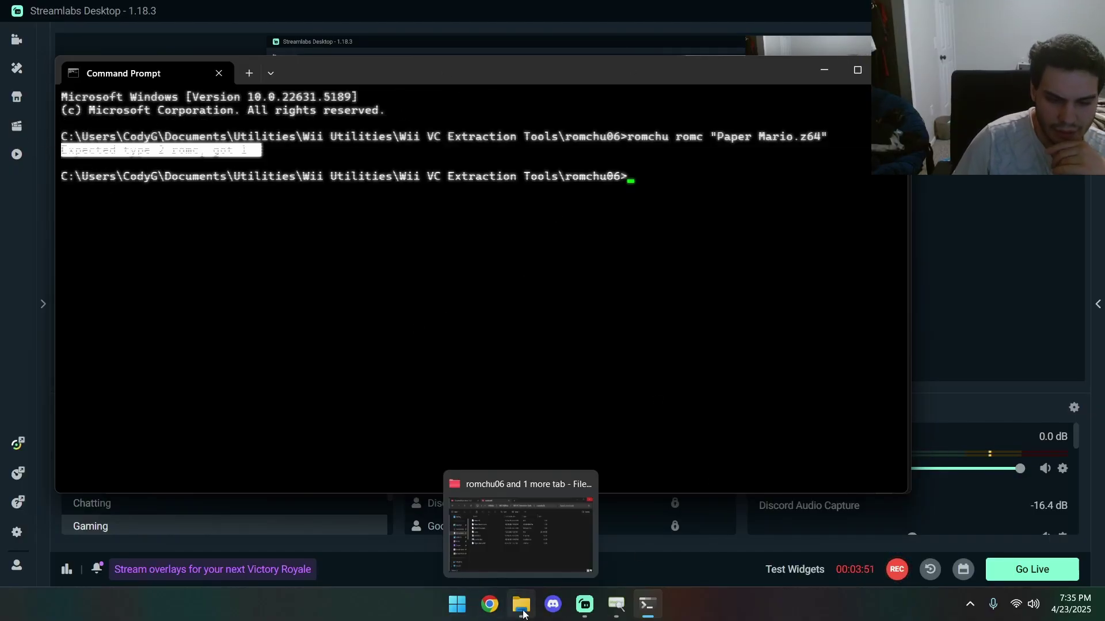
left_click(531, 525)
left_click(375, 332)
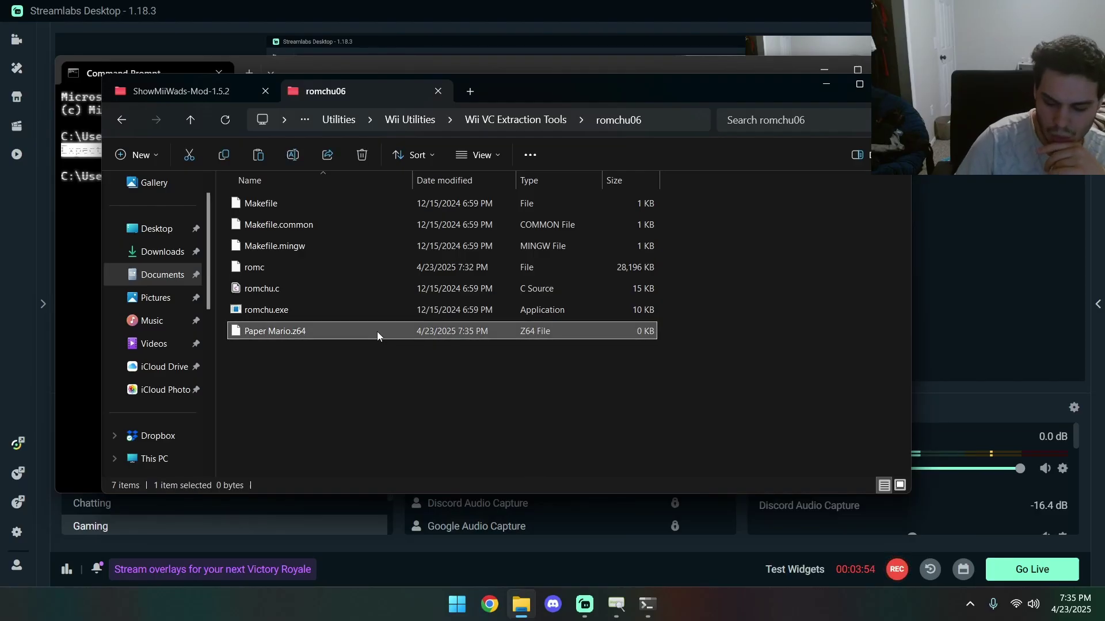
key("Delete")
Step: Copy the romc file from the romchu06 folder into the romc folder of Wii VC Extraction Tools
left_click(274, 268)
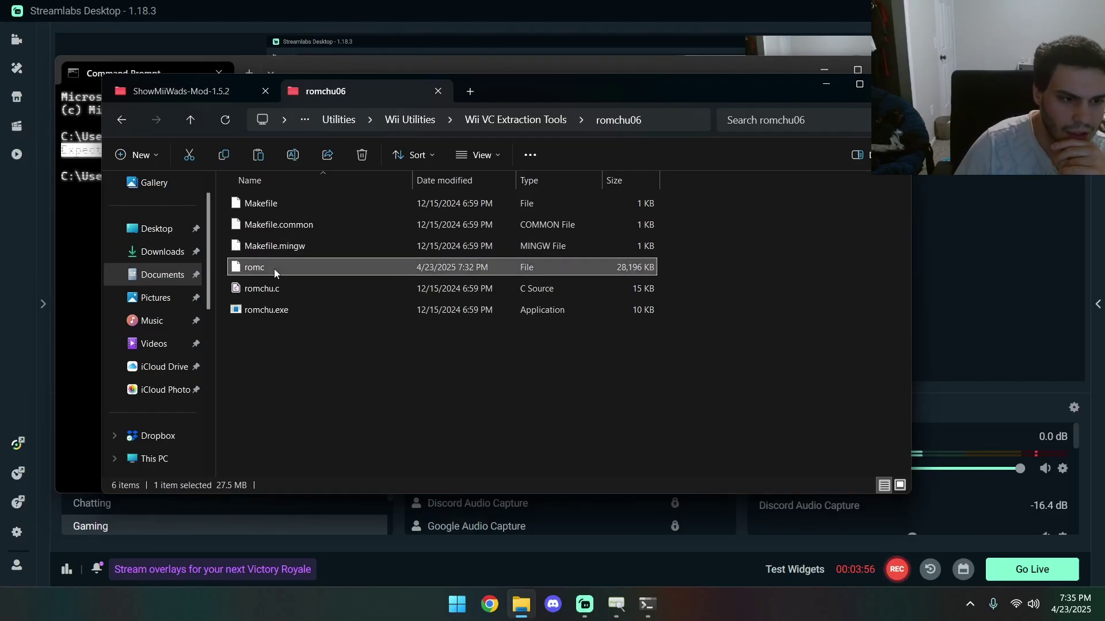
right_click(274, 268)
left_click(327, 234)
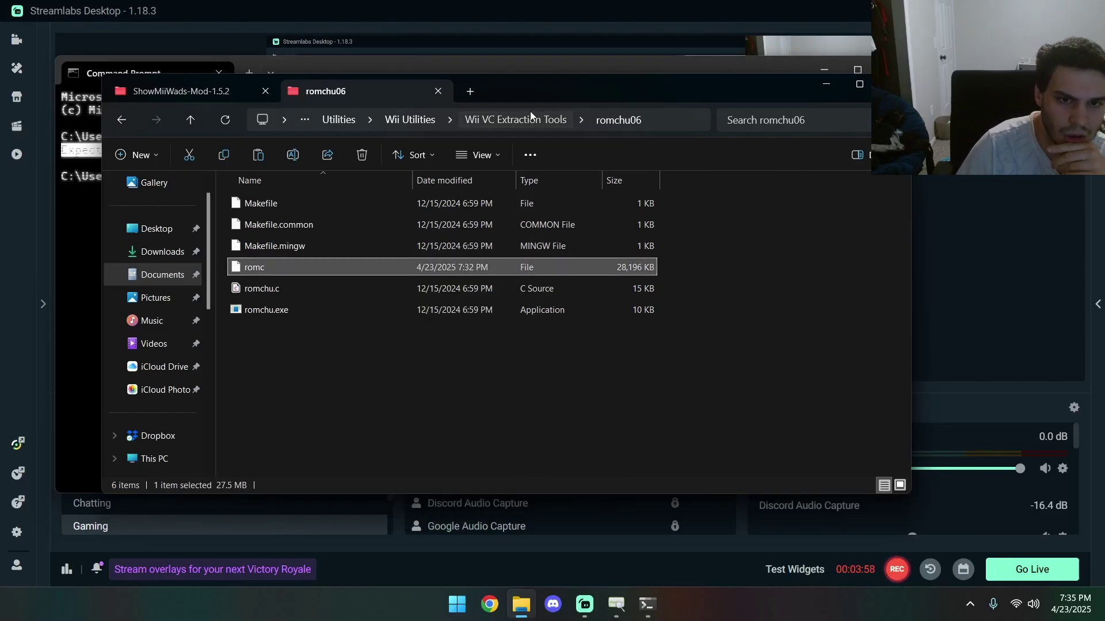
left_click(530, 113)
double_click(264, 252)
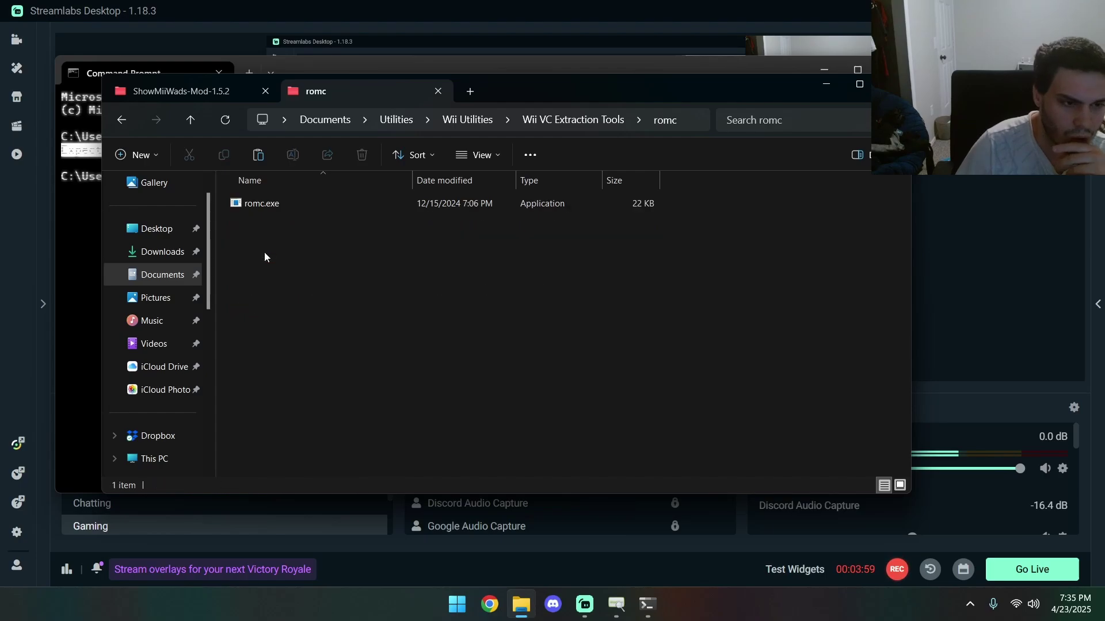
right_click(302, 328)
key("Escape")
key("ctrl+v")
Step: Close the romchu06 Command Prompt window and open a new terminal in the romc folder
left_click(77, 286)
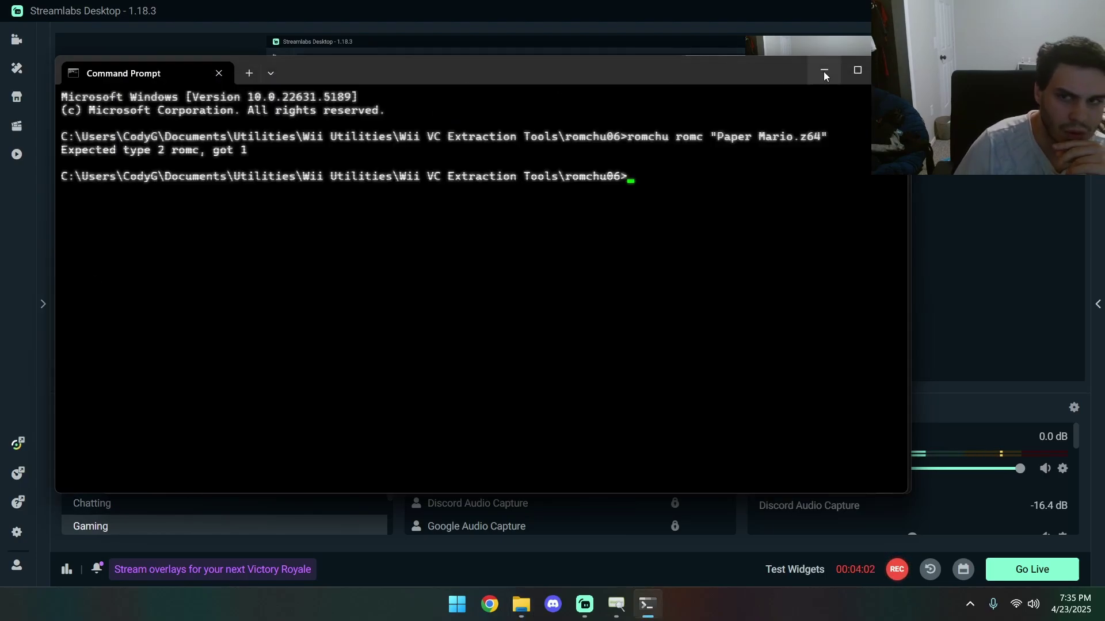
left_click(825, 70)
right_click(527, 341)
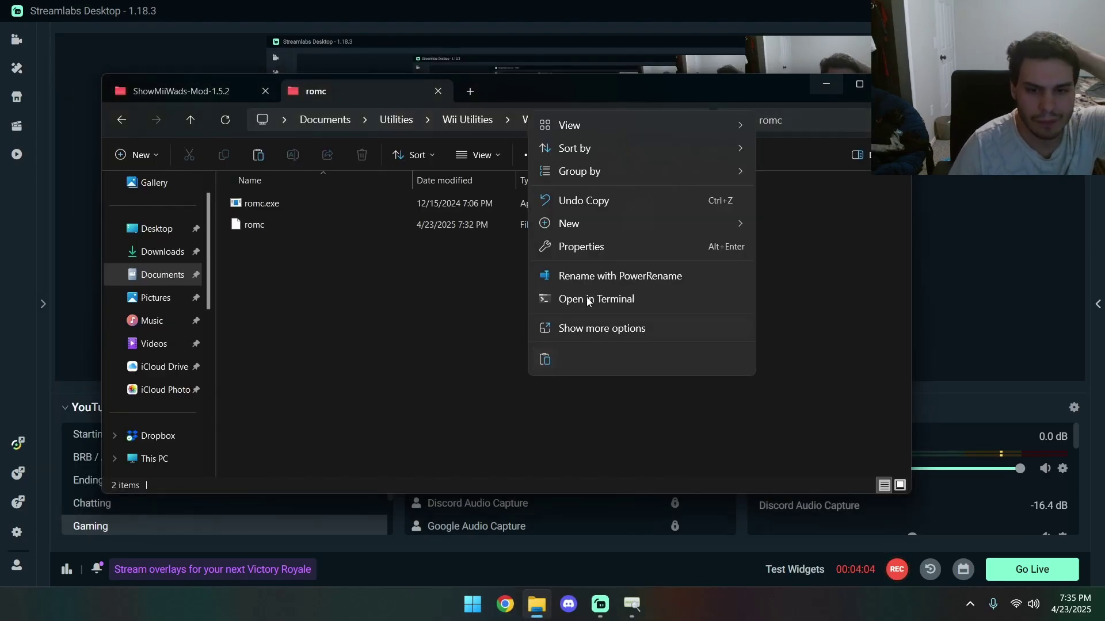
left_click(578, 306)
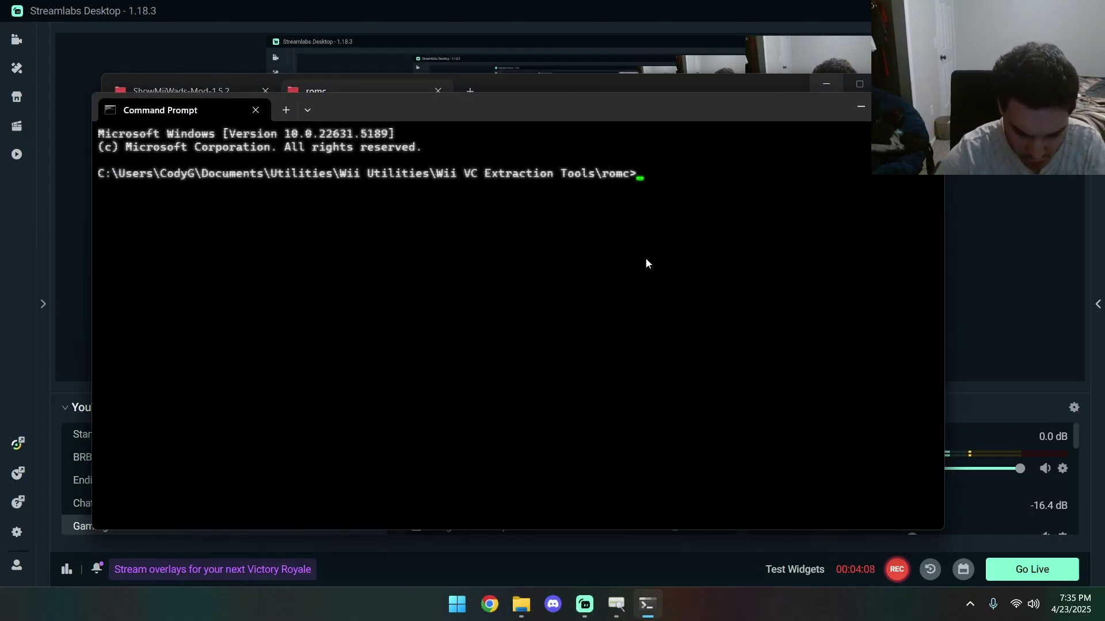
Step: Decompress the romc file by running romc.exe d romc "Paper Mario.z64" in the romc folder's terminal
type("romc")
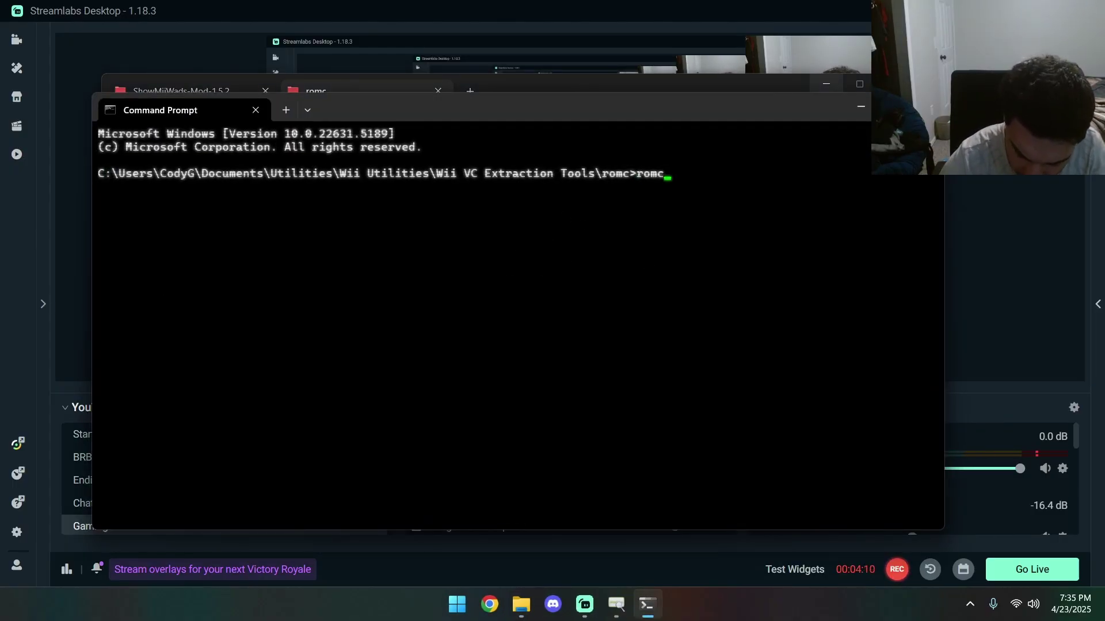
type(".exe")
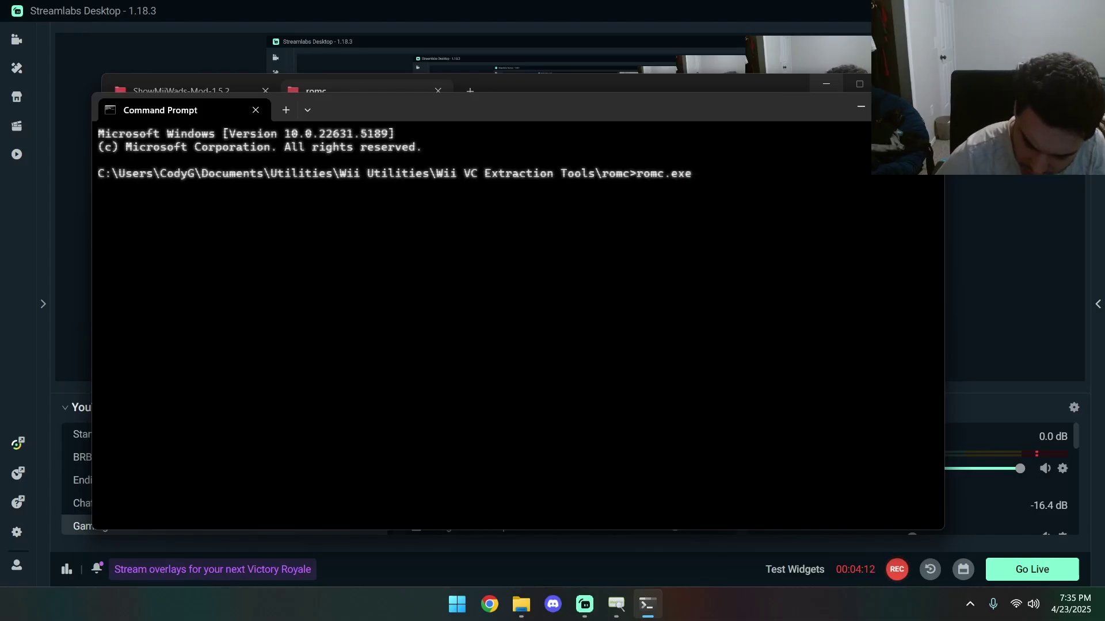
type(" d ")
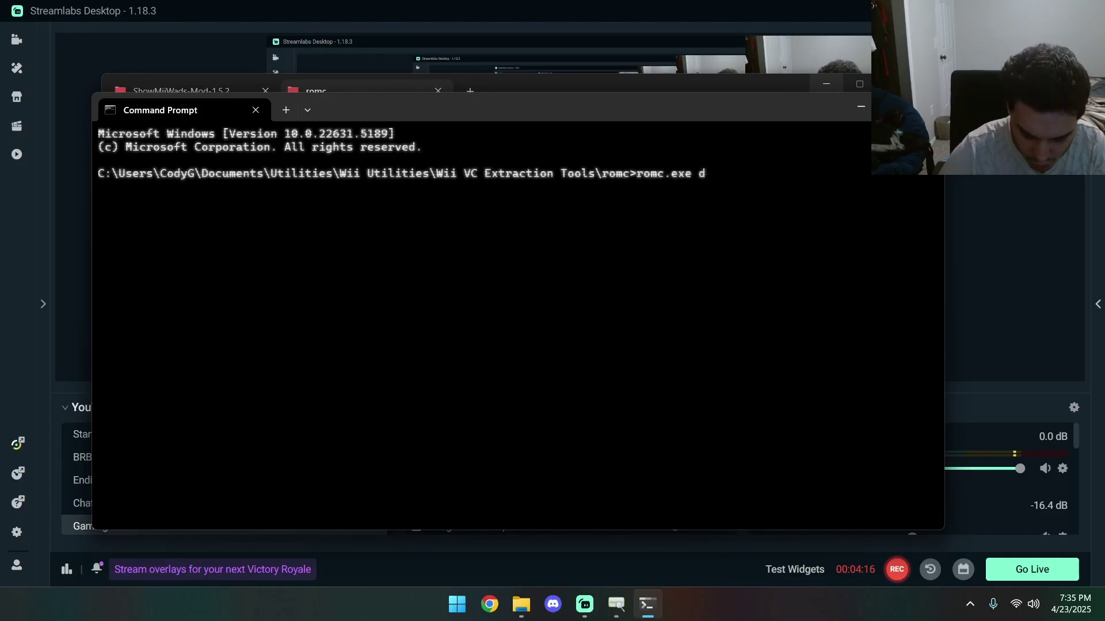
type("romc")
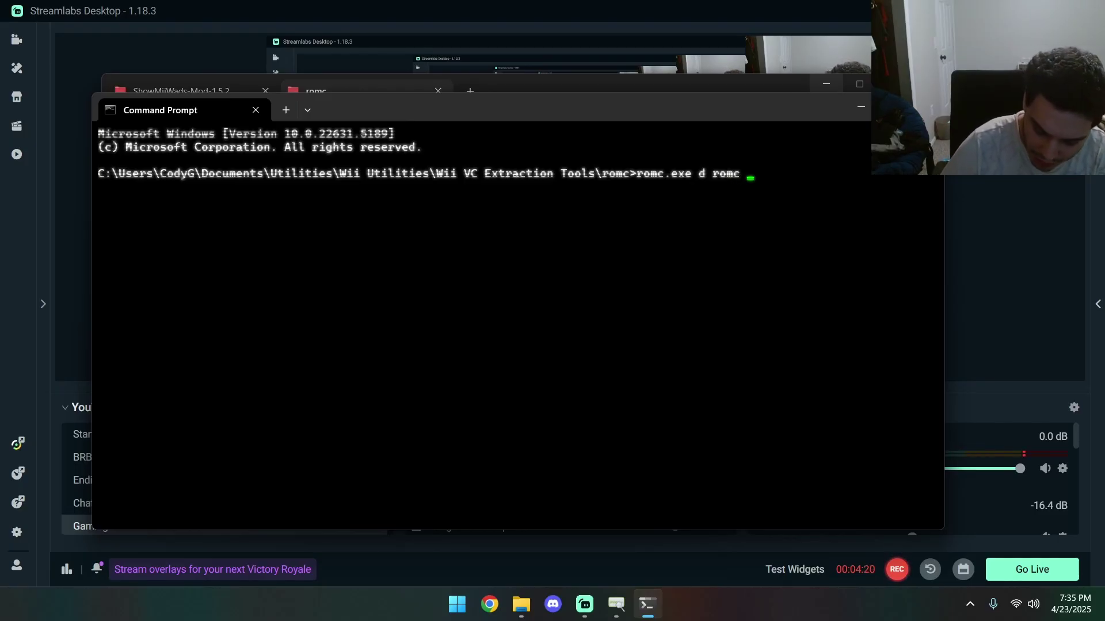
type(" \"")
type("papa")
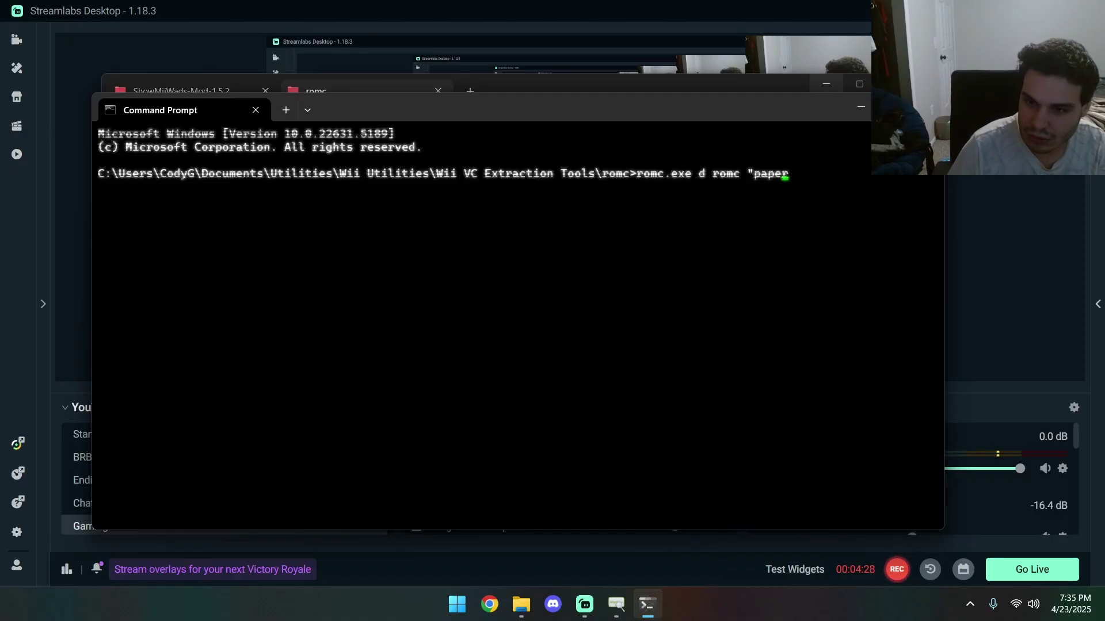
key("Left")
key("Left")
key("BackSpace")
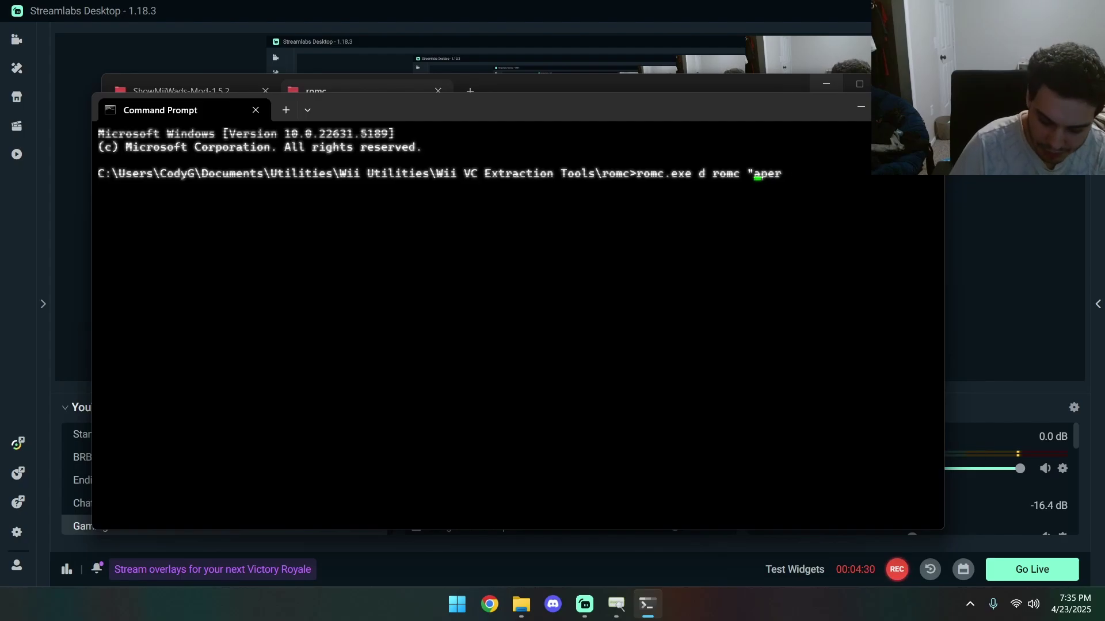
type("P")
key("Right")
key("Right")
key("Right")
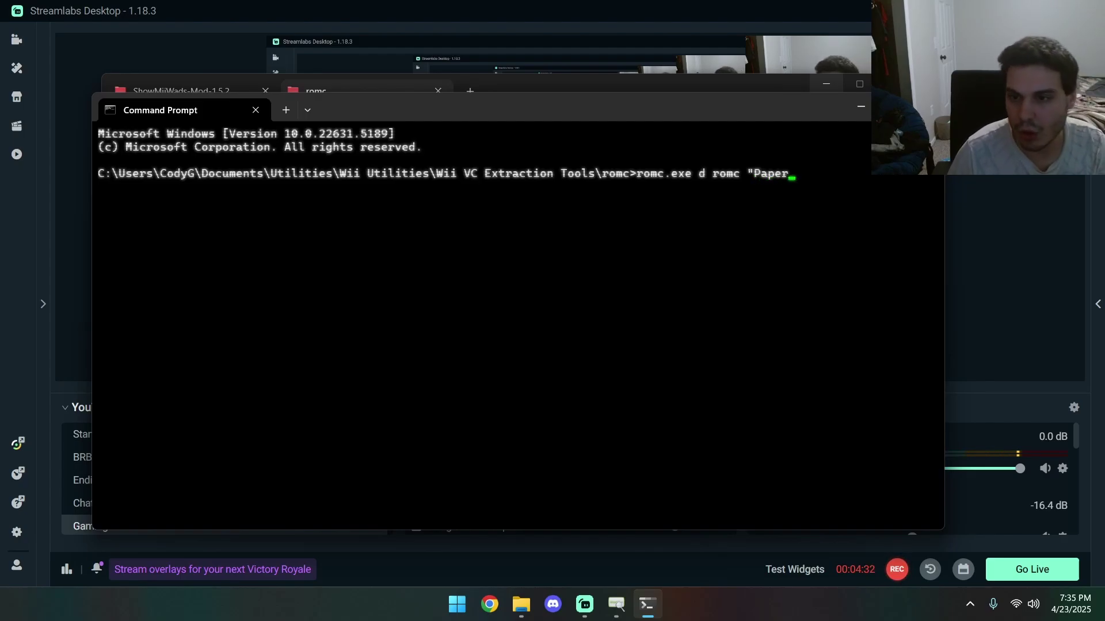
type("M")
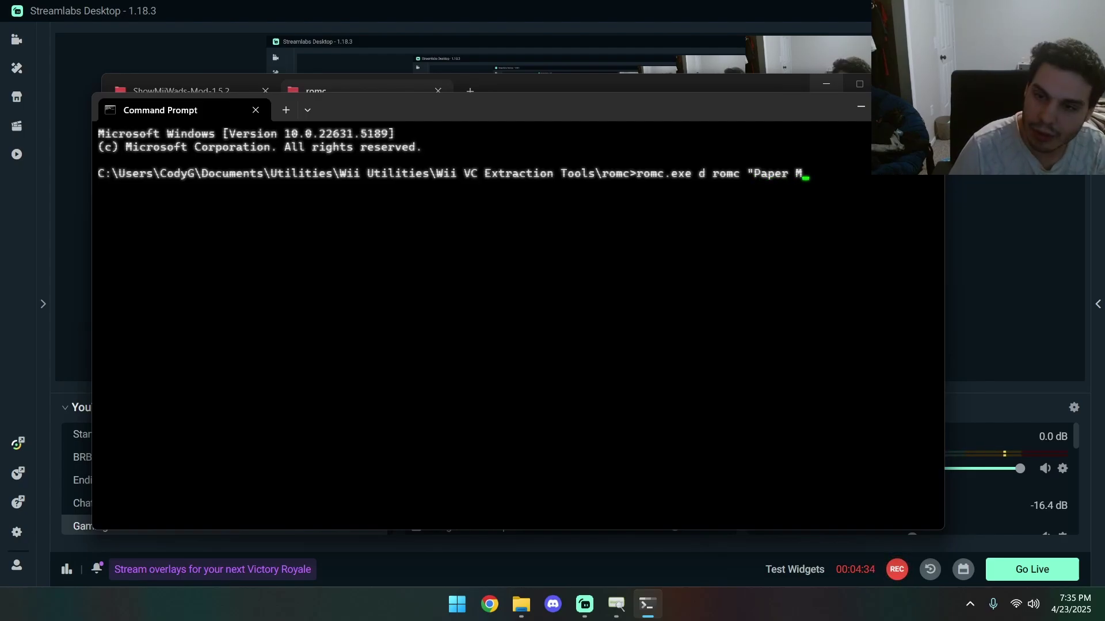
type("ario")
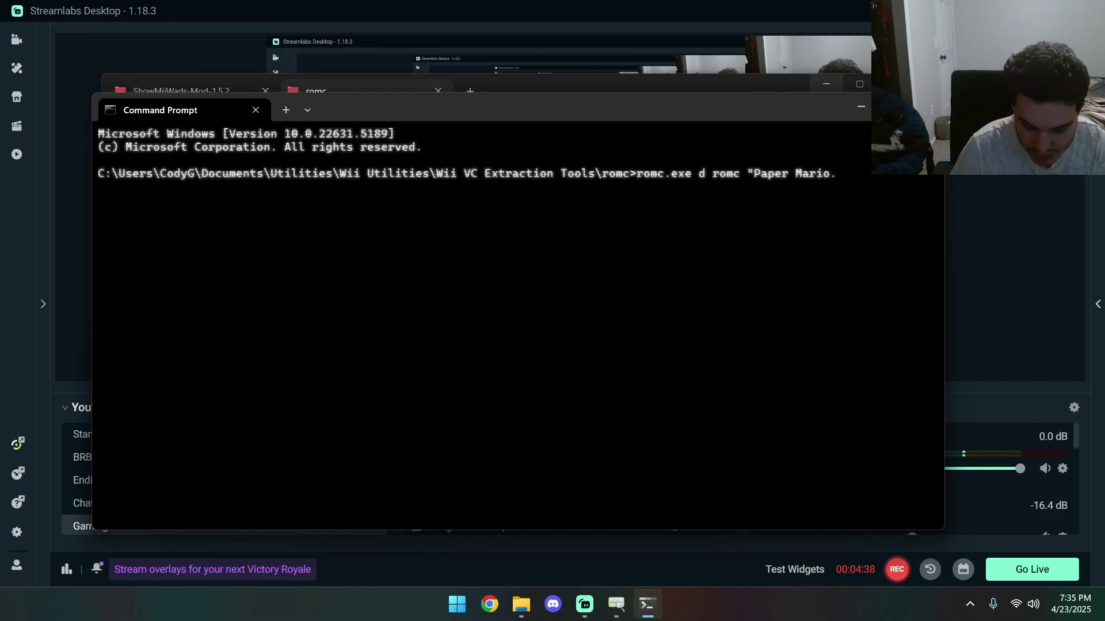
type(".z64")
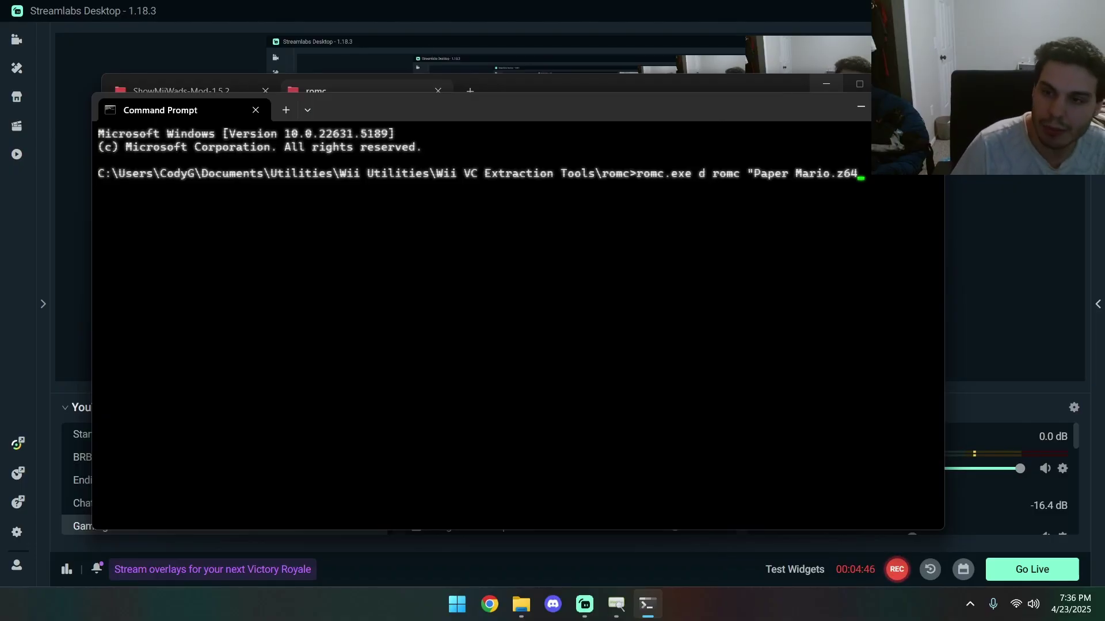
type("\"")
key("Return")
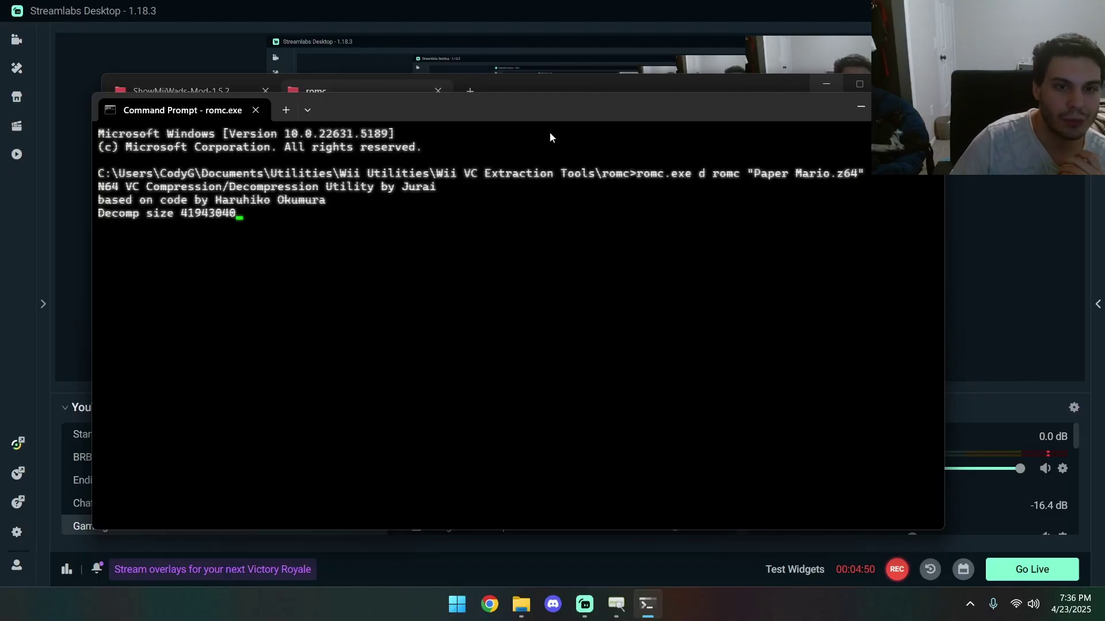
Step: Select the decompressed Paper Mario.z64 in the romc folder and launch RetroArch from the list of installed apps
left_click(572, 86)
left_click(382, 242)
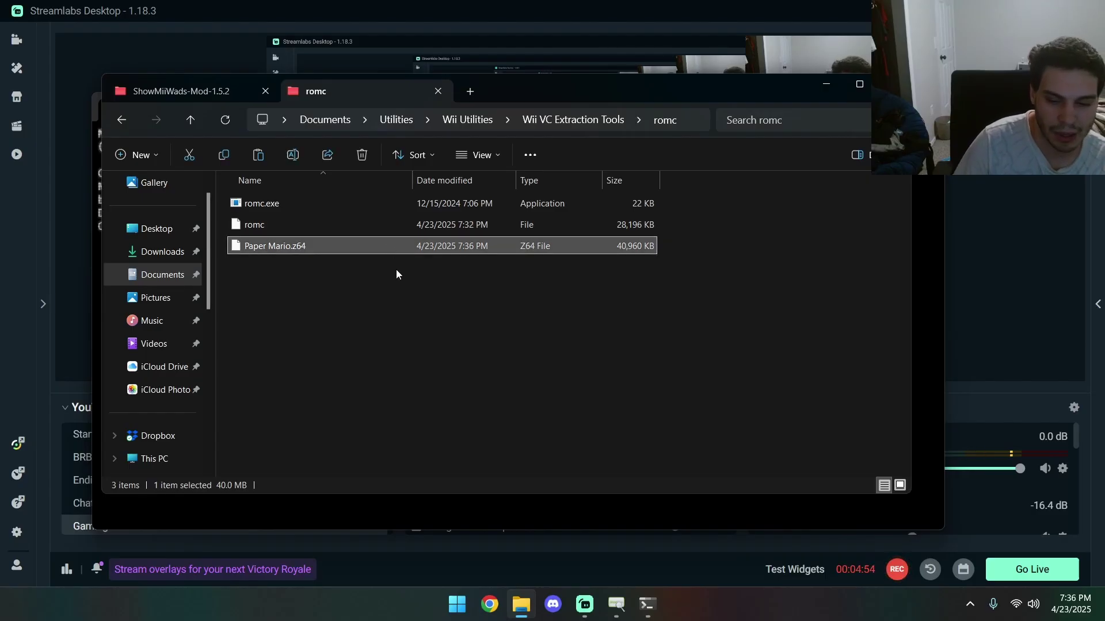
left_click(455, 609)
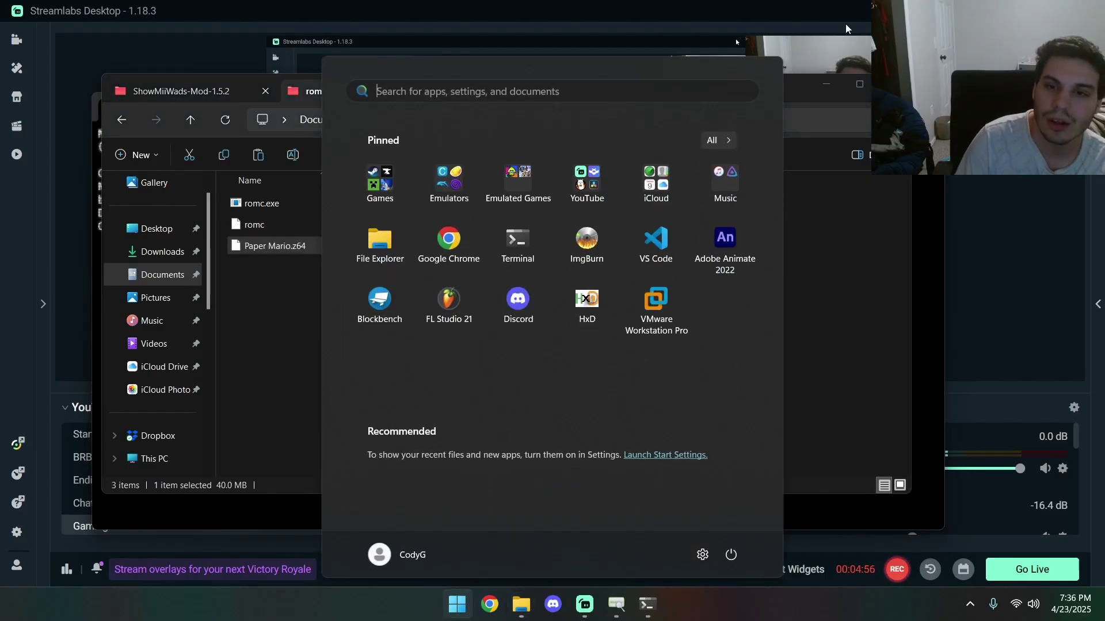
left_click(712, 141)
scroll(518, 345, "down", 15)
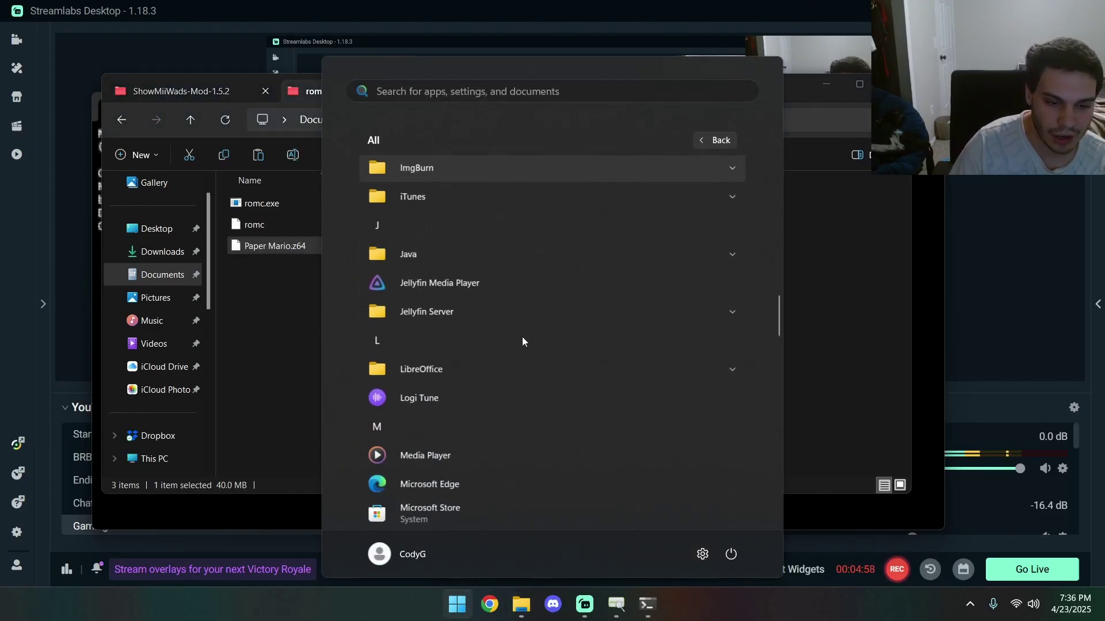
scroll(523, 337, "down", 10)
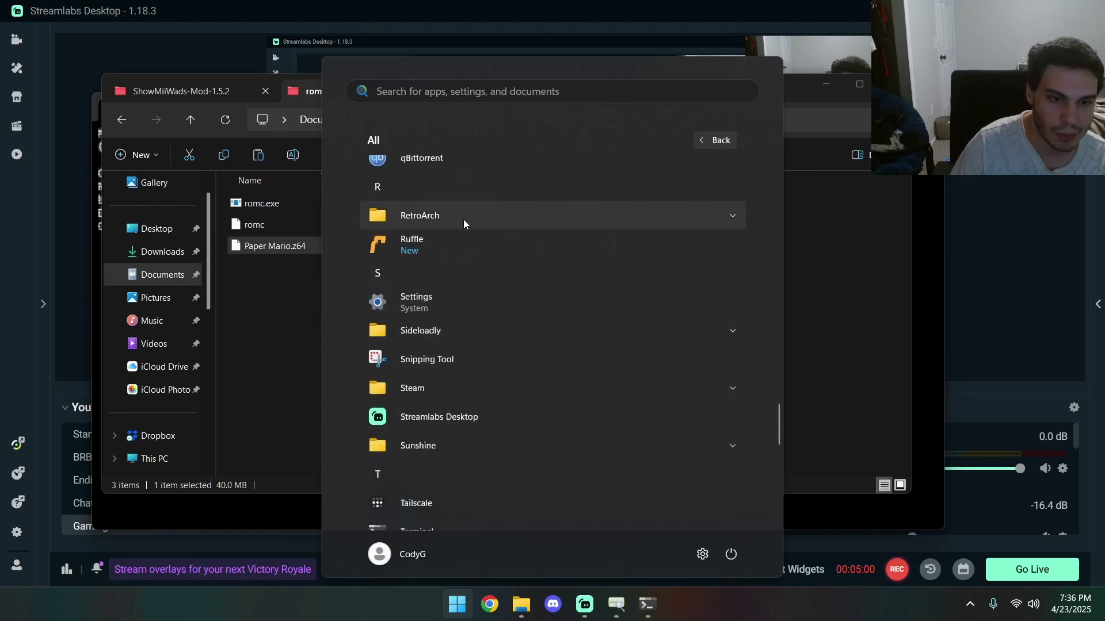
left_click(463, 223)
left_click(449, 238)
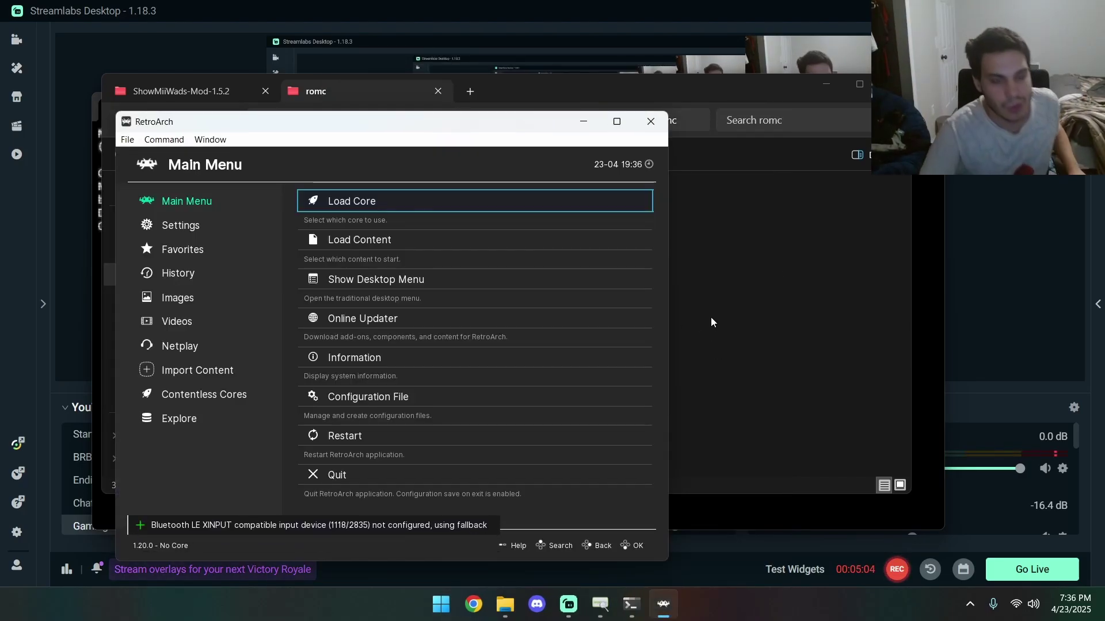
Step: Load Paper Mario.z64 from the romc folder into RetroArch to test the extracted ROM
left_click(710, 316)
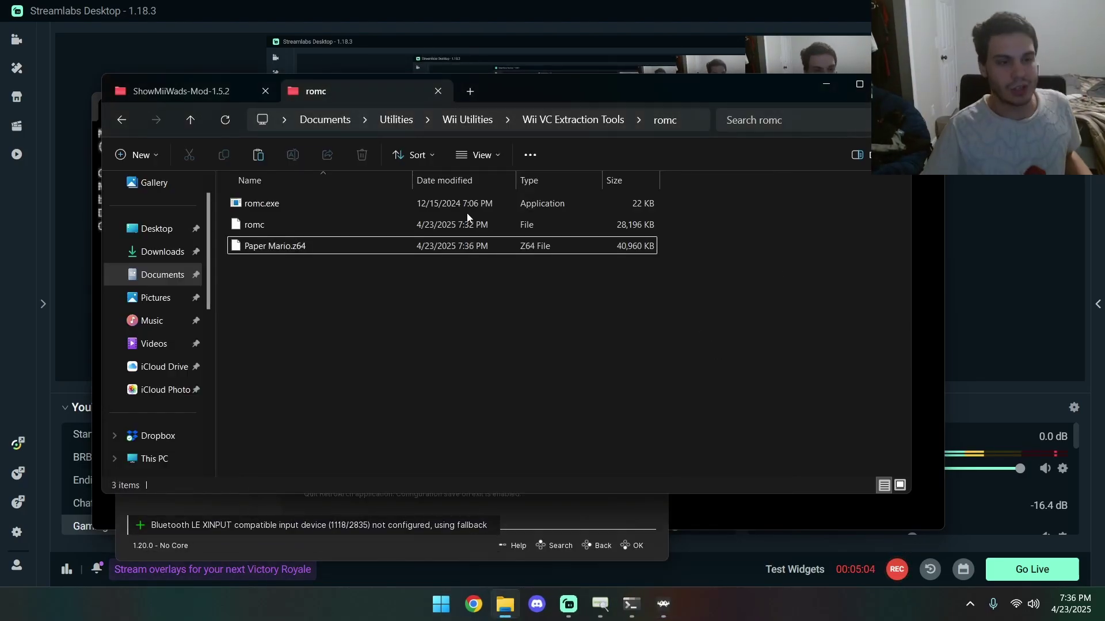
left_click_drag(352, 247, 461, 507)
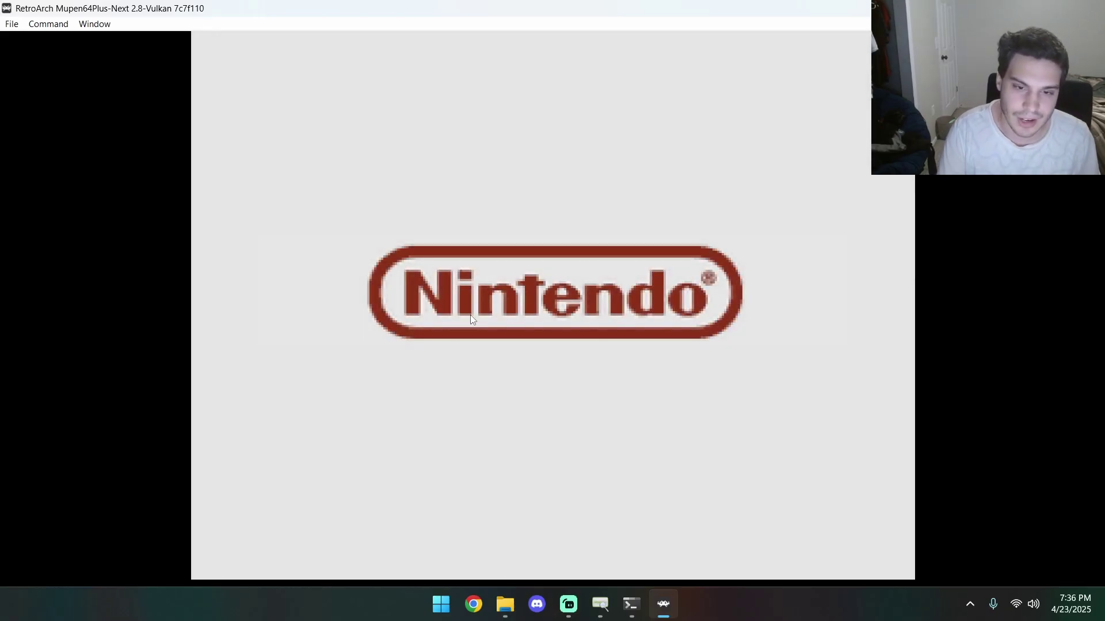
Step: Close RetroArch and the Command Prompt window, and minimize the romc folder's File Explorer window
left_click(633, 611)
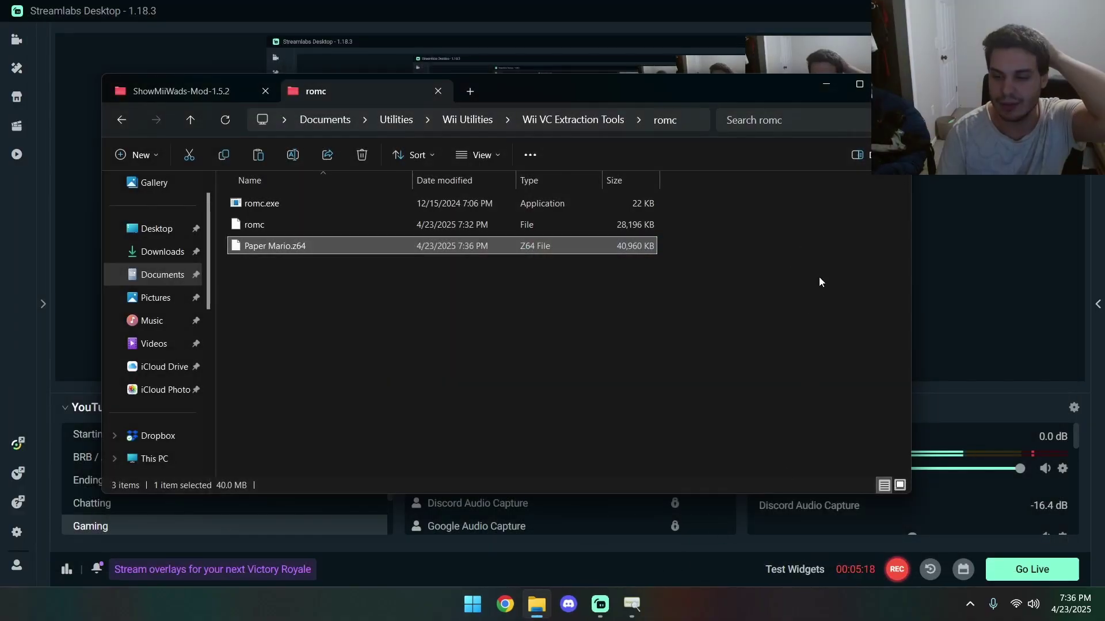
left_click(825, 84)
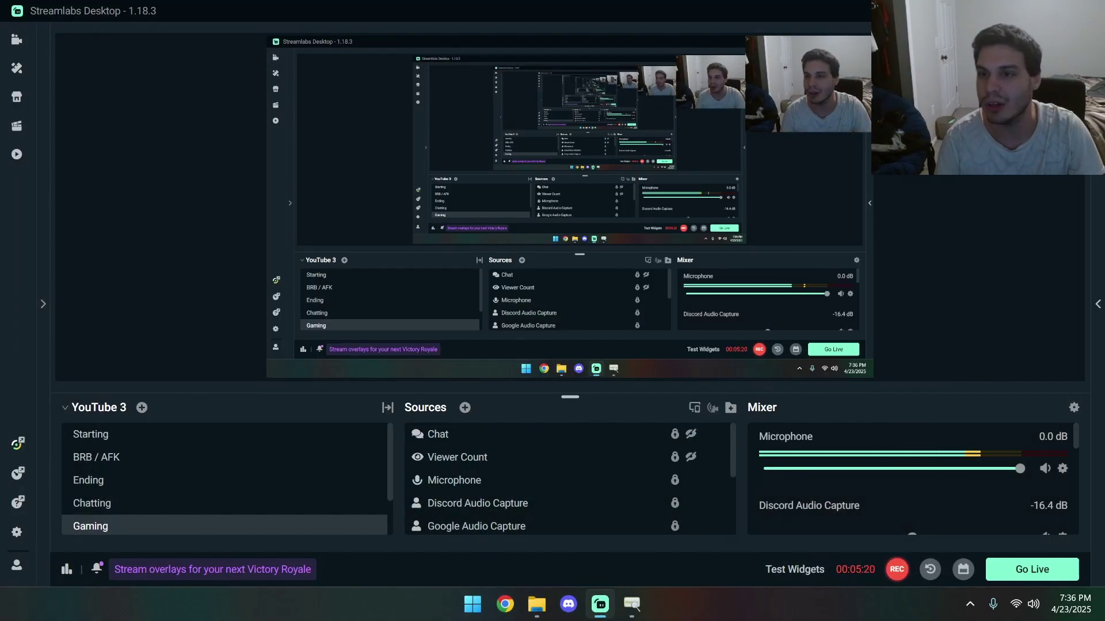